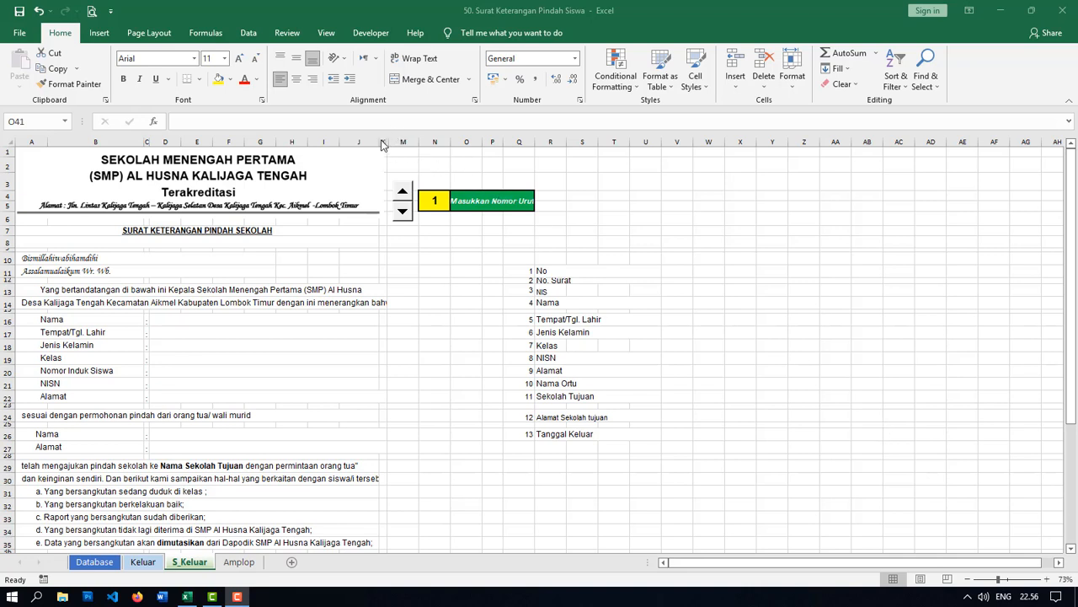
# - Widen column K on the S_Keluar letter sheet so the letter's text lines have more room
pyautogui.moveTo(388, 144); pyautogui.dragTo(406, 147)
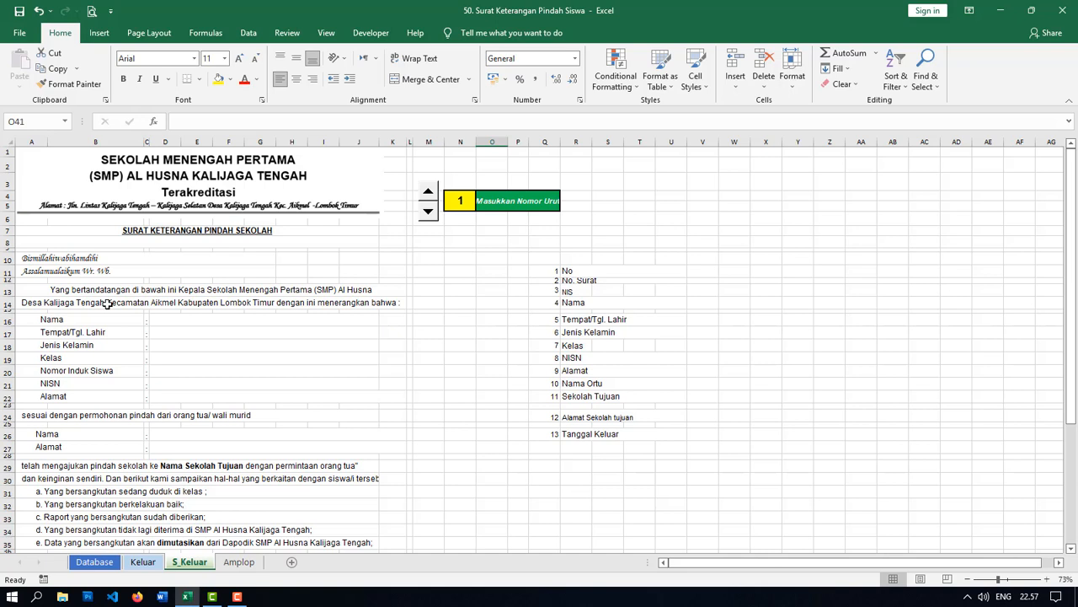
# - Examine the student data fields and statement lines of the S_Keluar letter, plus the Database and Keluar sheets
pyautogui.click(189, 333)
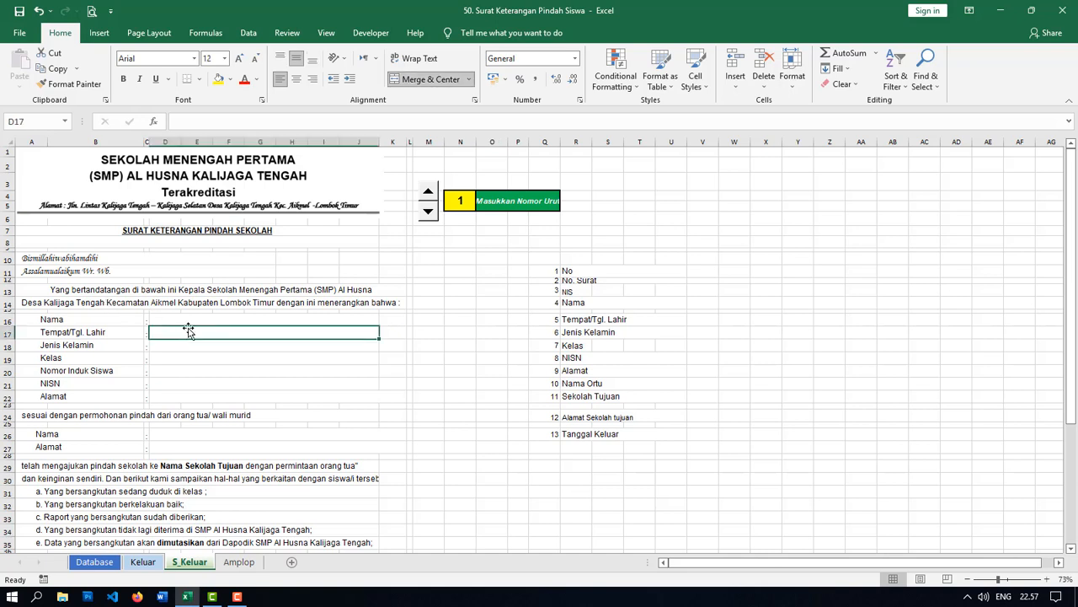
pyautogui.moveTo(187, 320); pyautogui.dragTo(186, 391)
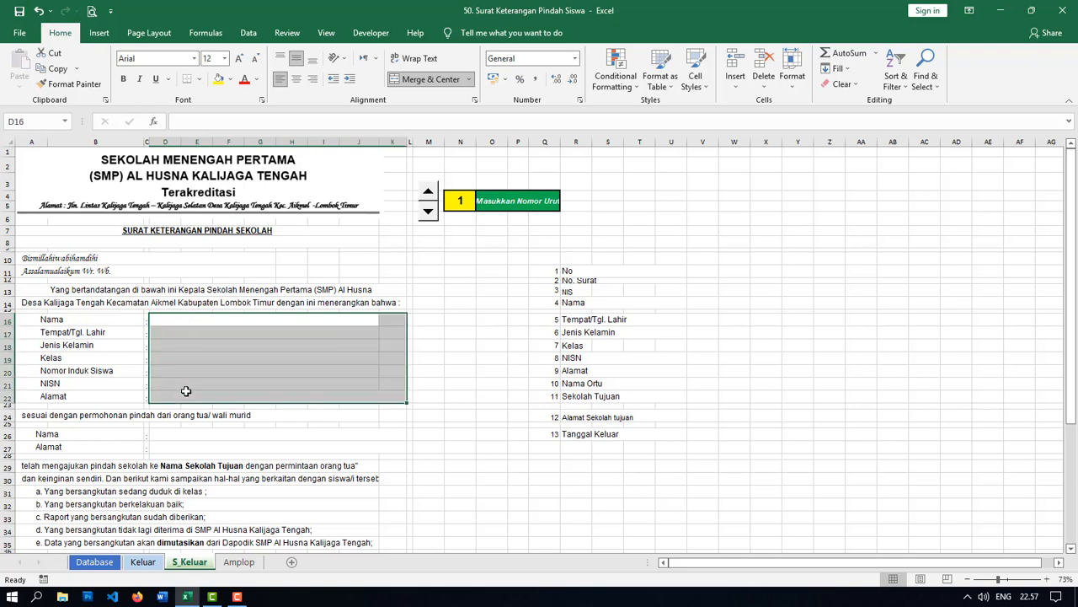
pyautogui.click(287, 380)
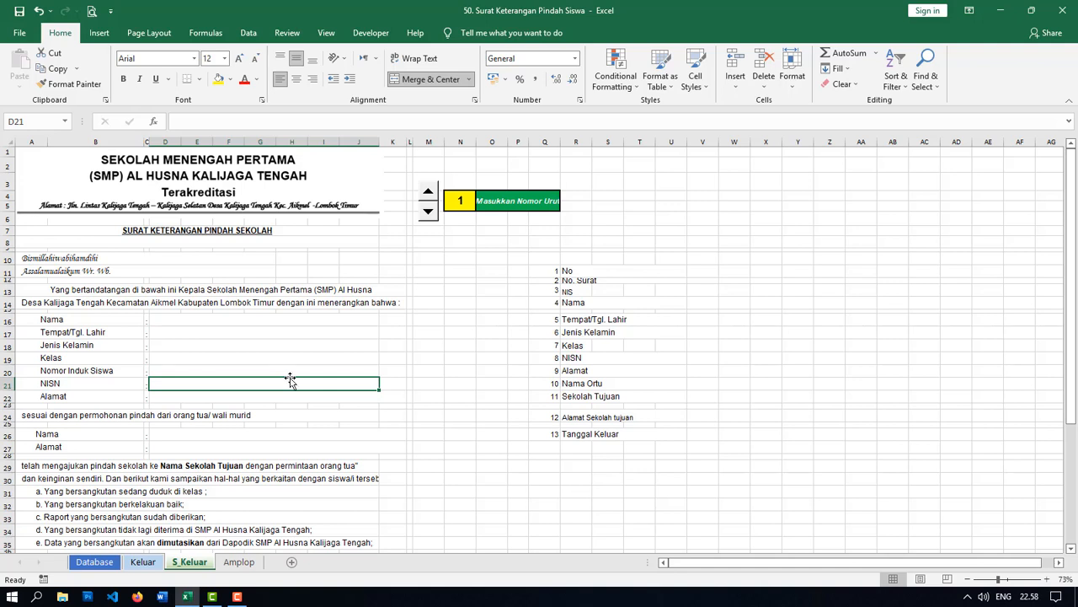
pyautogui.click(271, 396)
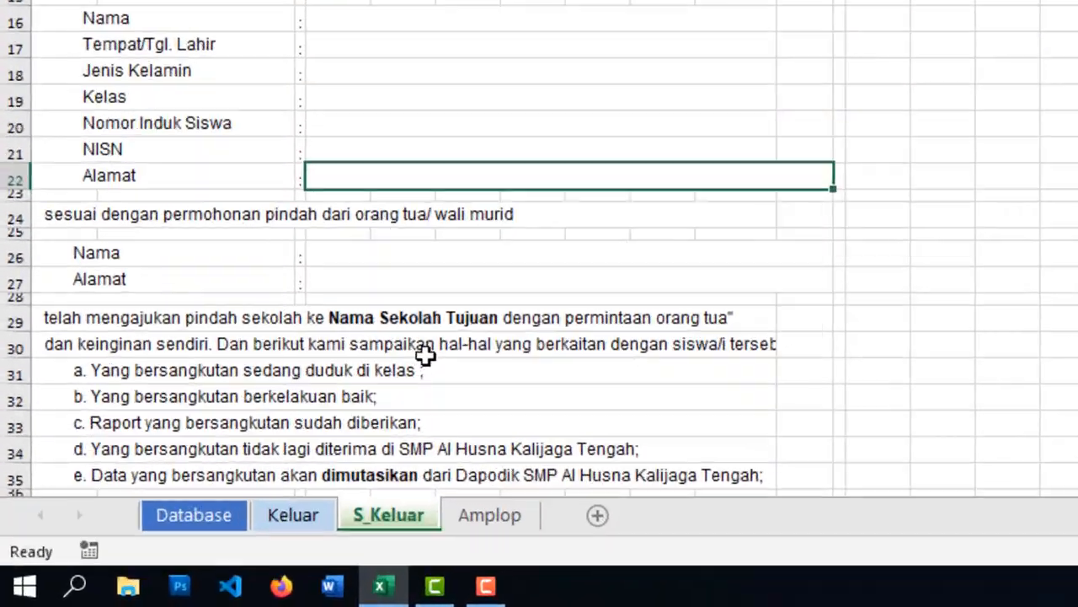
pyautogui.click(206, 483)
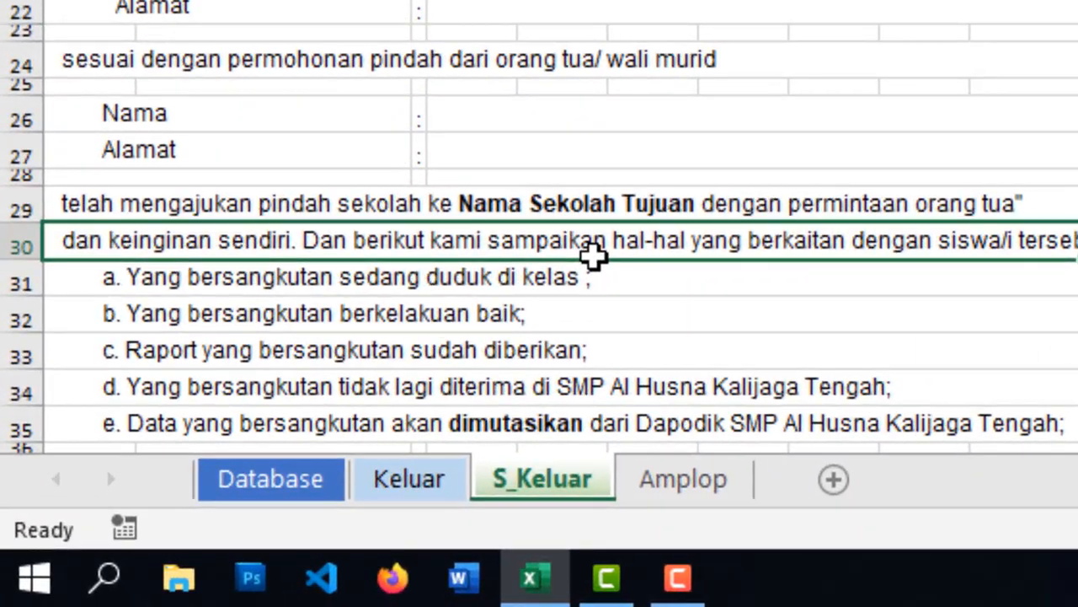
pyautogui.click(314, 492)
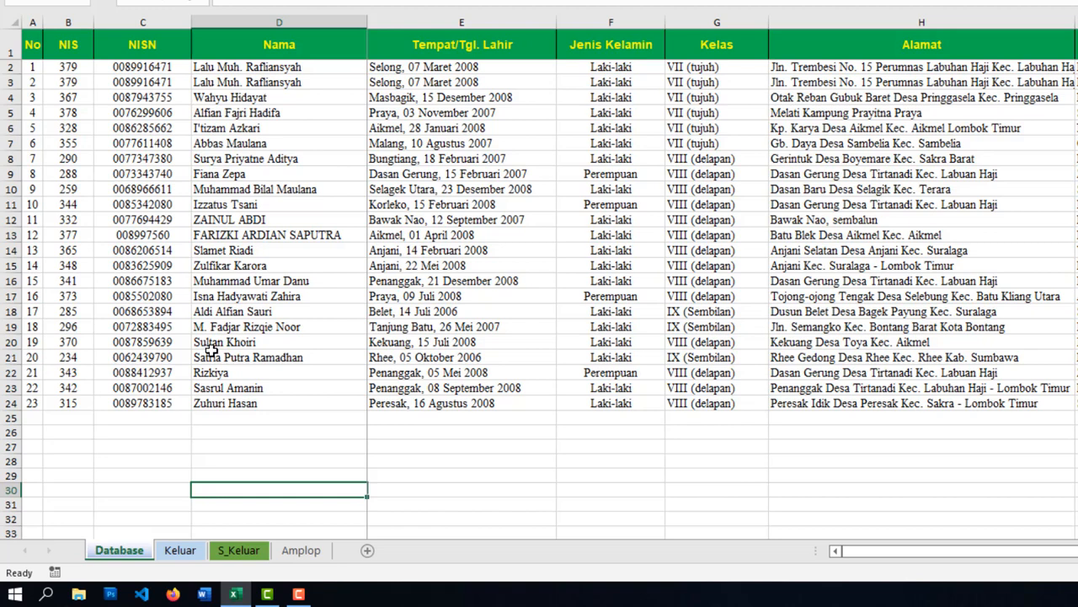
pyautogui.click(180, 551)
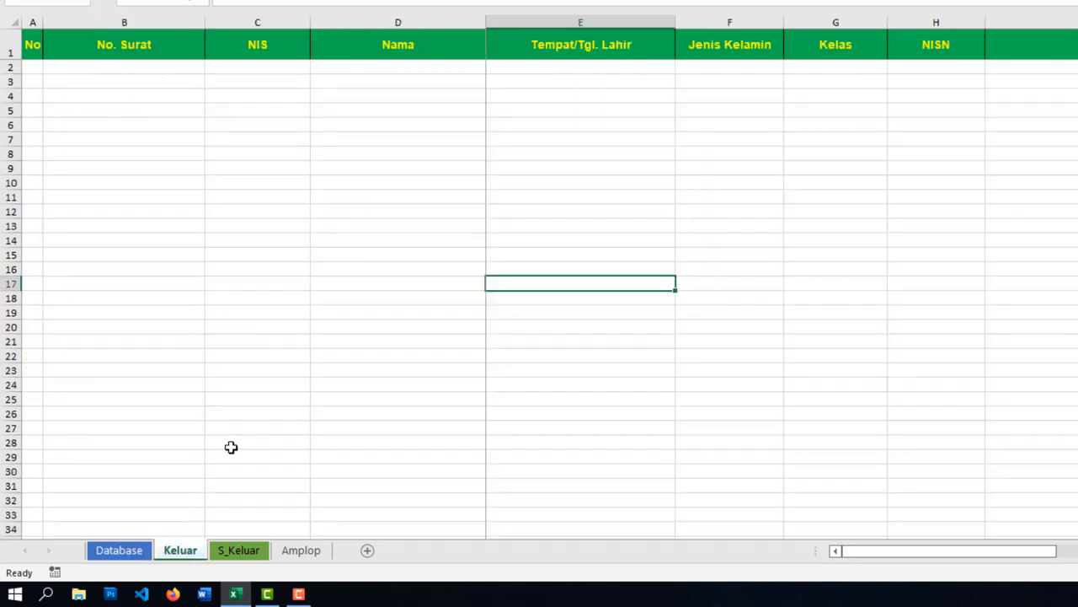
# - Delete the duplicate student record in row 3 of the Database sheet
pyautogui.click(145, 551)
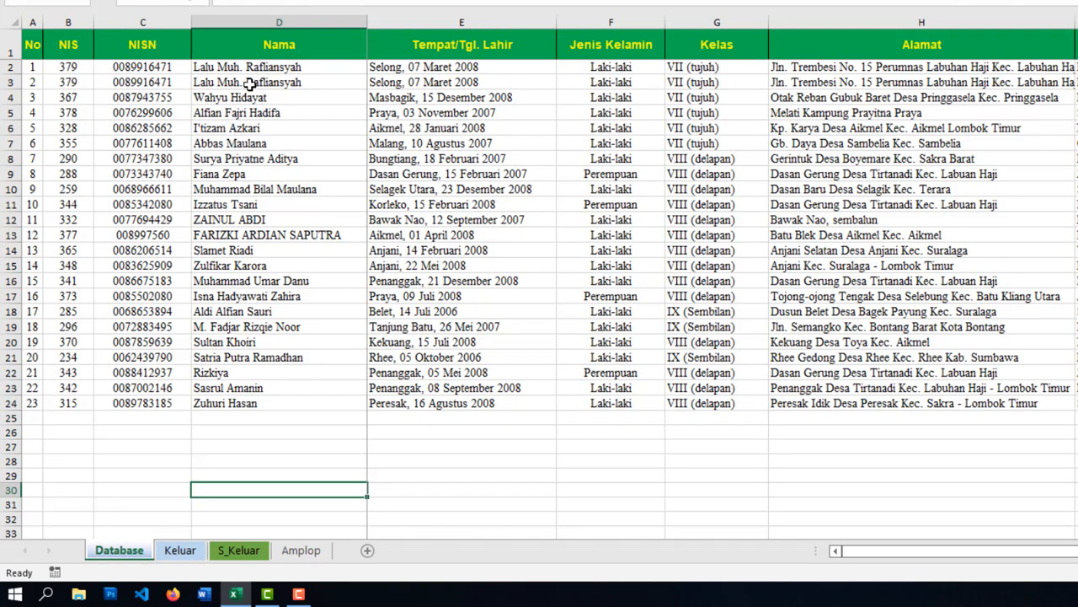
pyautogui.moveTo(252, 68); pyautogui.dragTo(272, 403)
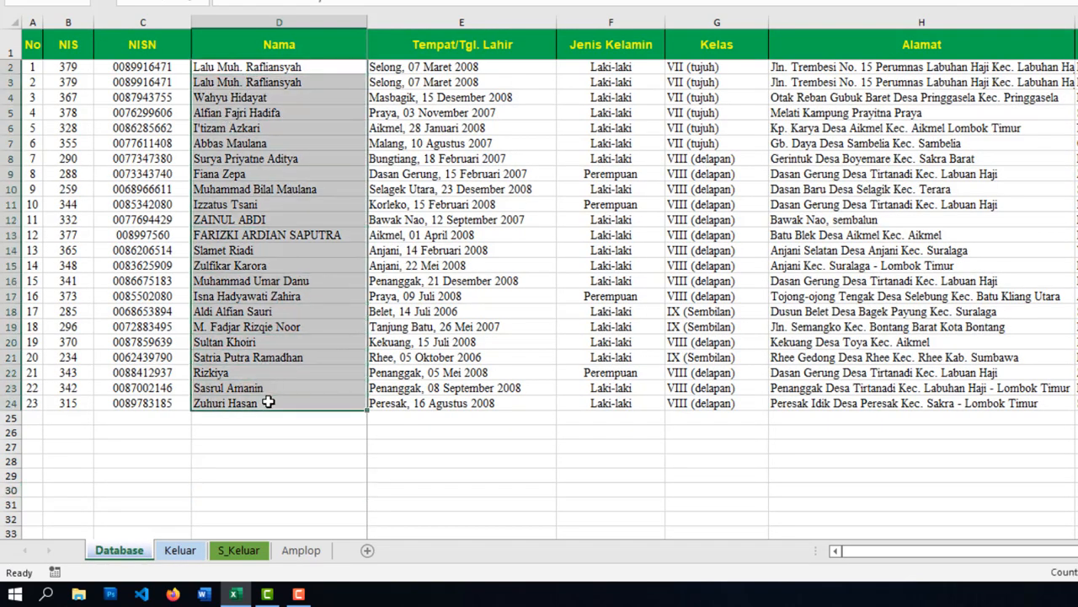
pyautogui.click(12, 82)
pyautogui.rightClick(12, 81)
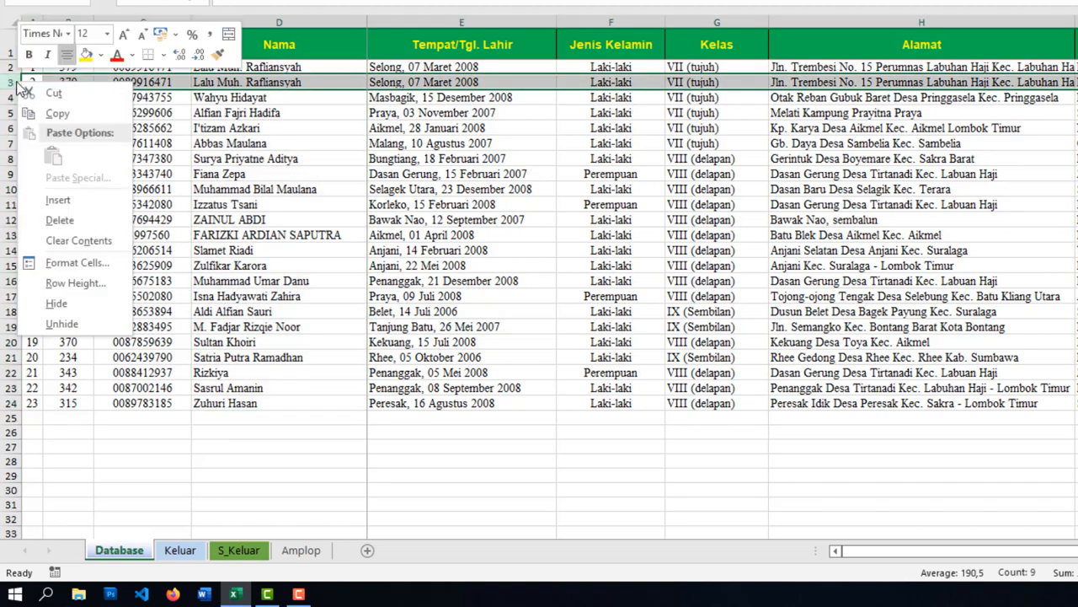
pyautogui.click(87, 219)
pyautogui.click(261, 268)
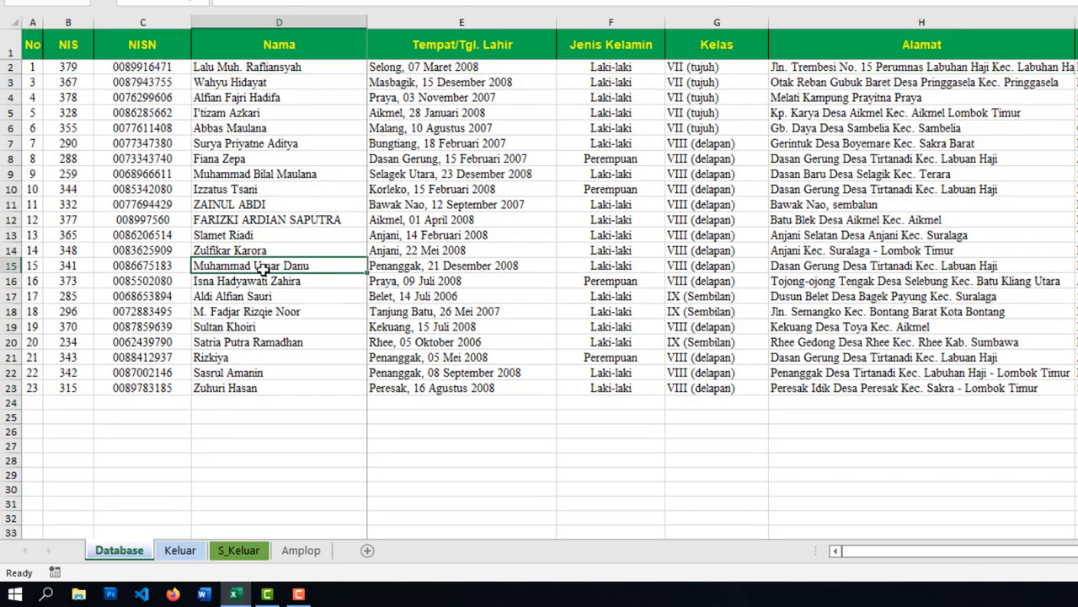
# - Renumber the Database No column by entering 2 in A3 and 3 in A4, and extend the series down to row 23
pyautogui.click(31, 83)
pyautogui.write('2')
pyautogui.press('Return')
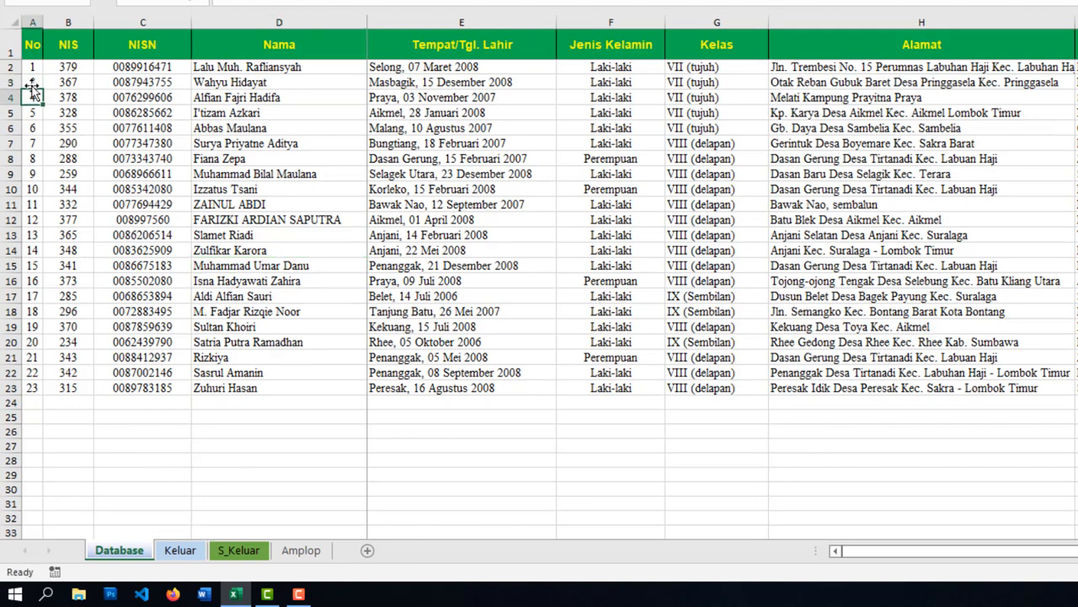
pyautogui.write('3')
pyautogui.press('Return')
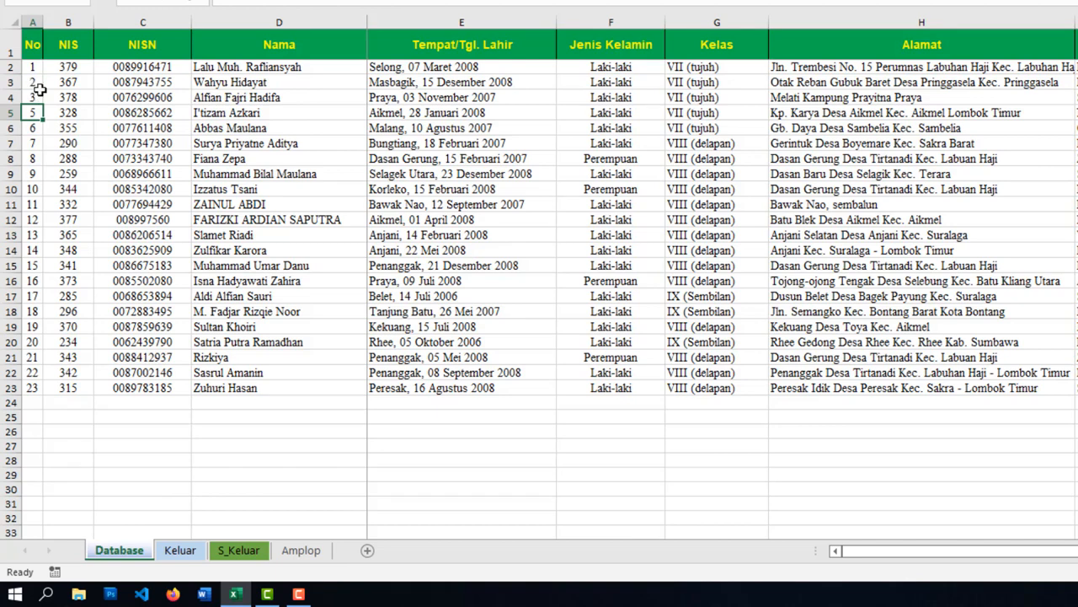
pyautogui.moveTo(32, 83); pyautogui.dragTo(34, 93)
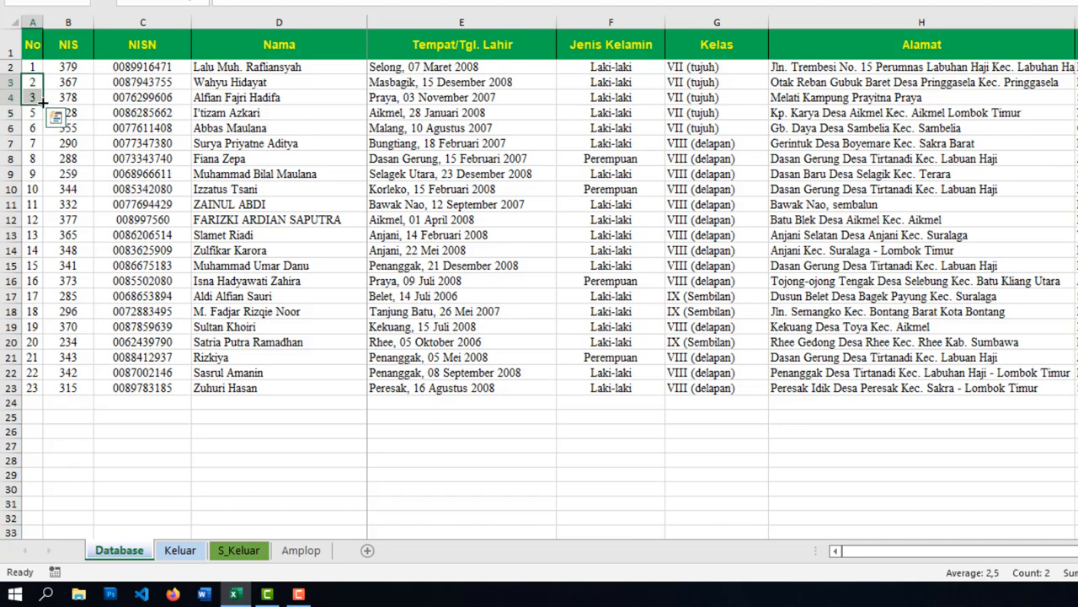
pyautogui.doubleClick(42, 104)
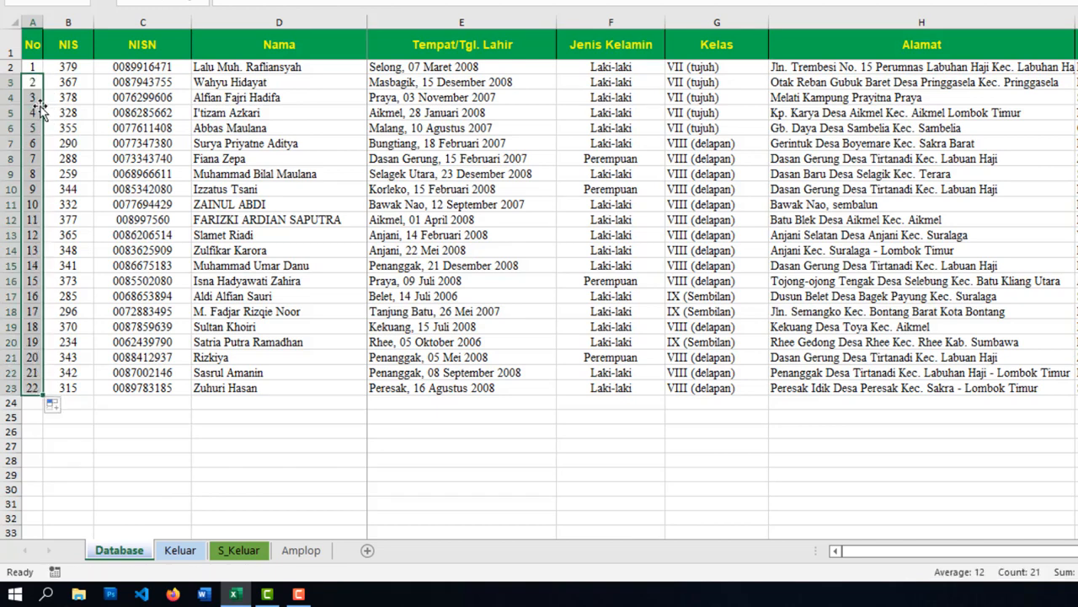
pyautogui.click(240, 252)
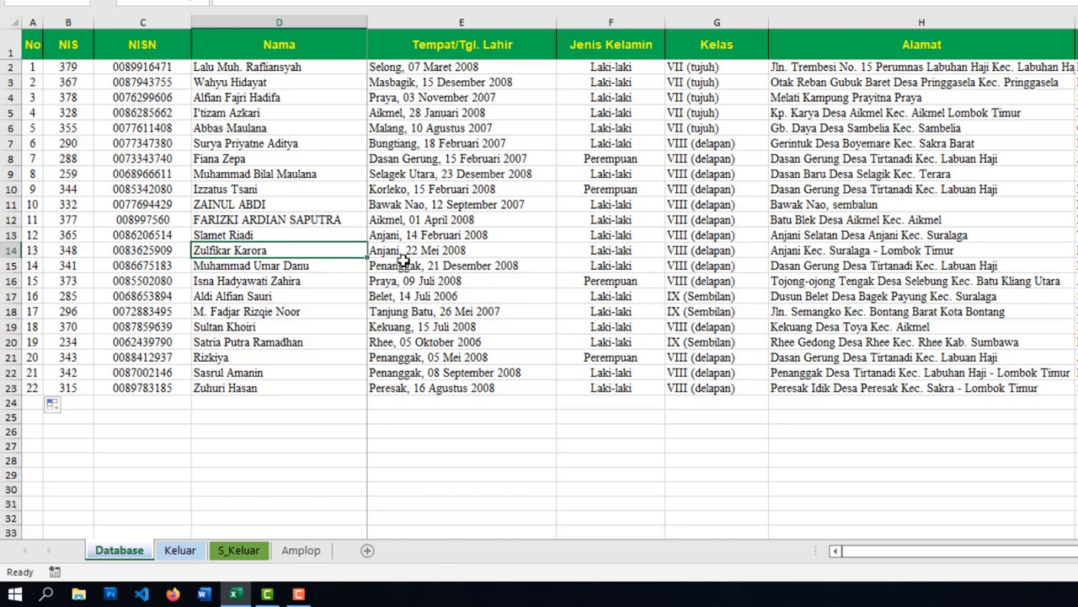
pyautogui.click(484, 280)
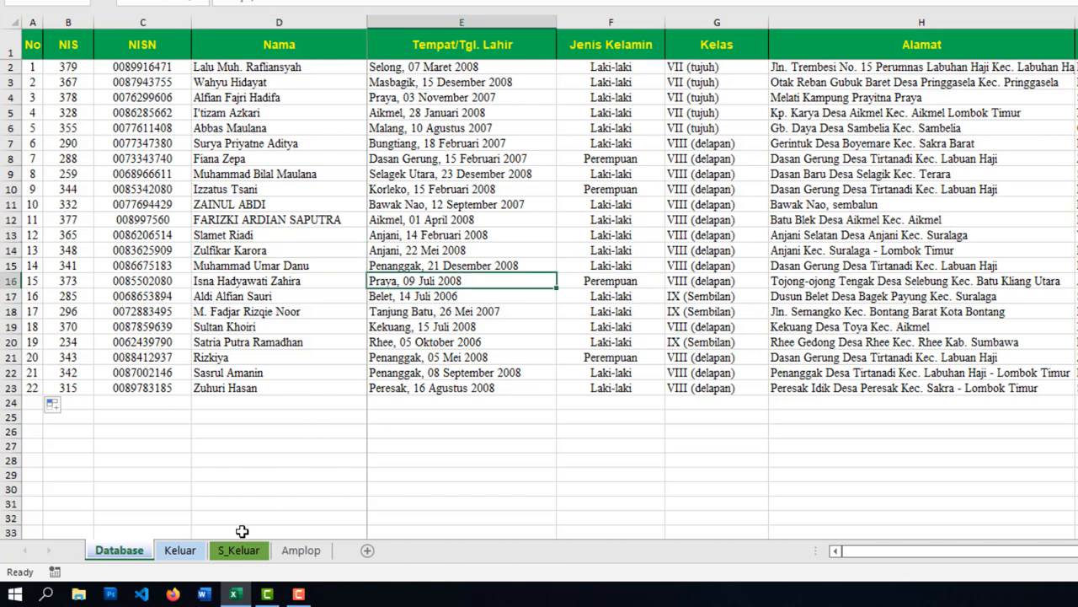
# - Review the column headings of the empty Keluar sheet, from No. Surat through Nama Ortu and Sekolah Tujuan to Alamat Sekolah Tujuan
pyautogui.click(195, 555)
pyautogui.click(357, 389)
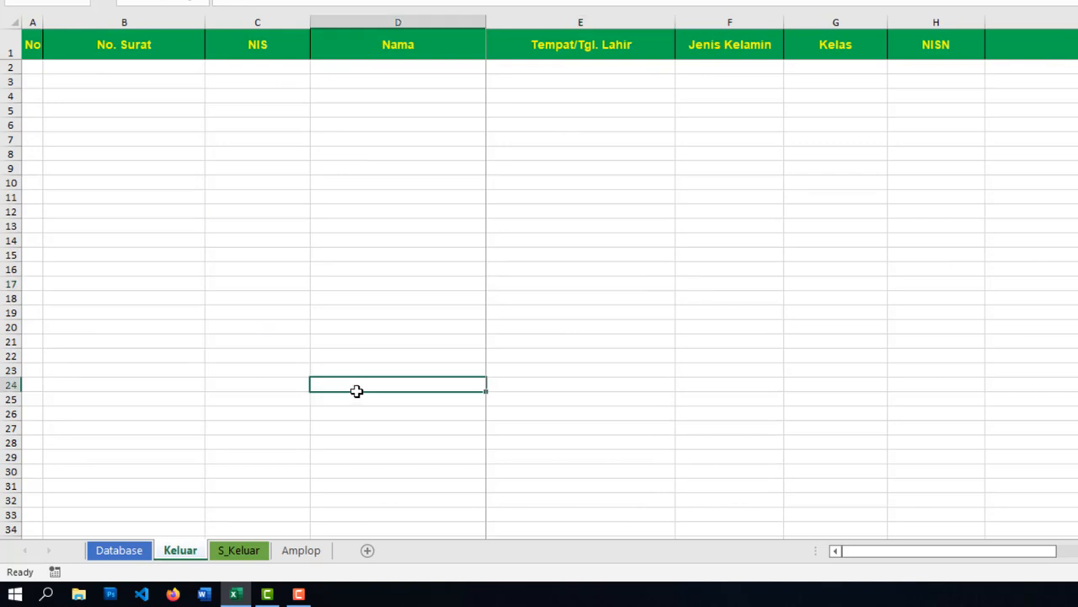
pyautogui.moveTo(931, 551)
pyautogui.mouseDown()
pyautogui.moveTo(1077, 551)
pyautogui.moveTo(917, 546)
pyautogui.mouseUp()
pyautogui.click(549, 162)
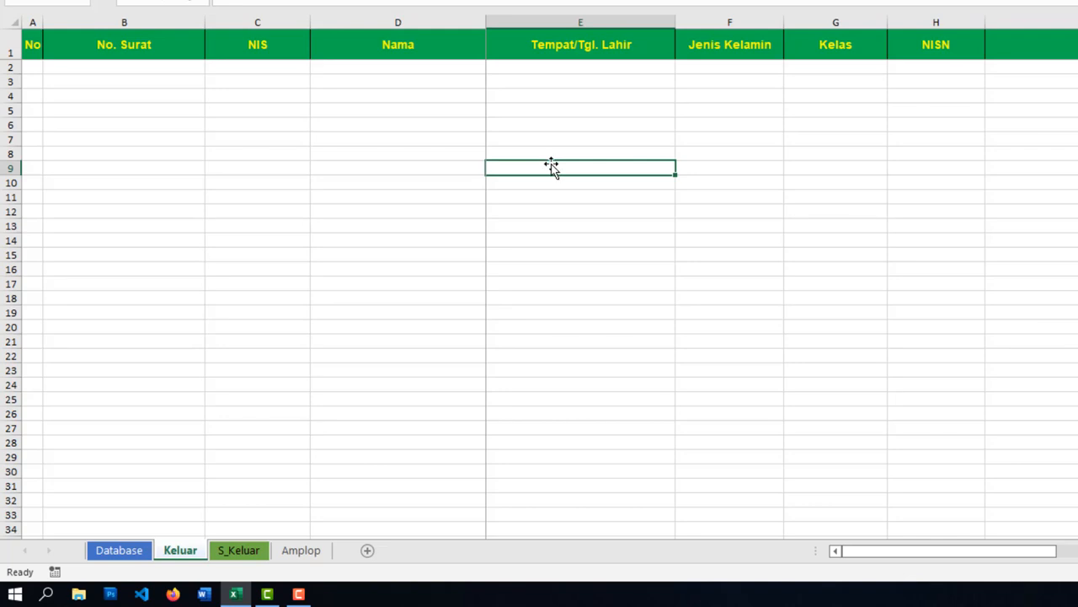
pyautogui.moveTo(981, 554); pyautogui.dragTo(966, 570)
pyautogui.click(285, 53)
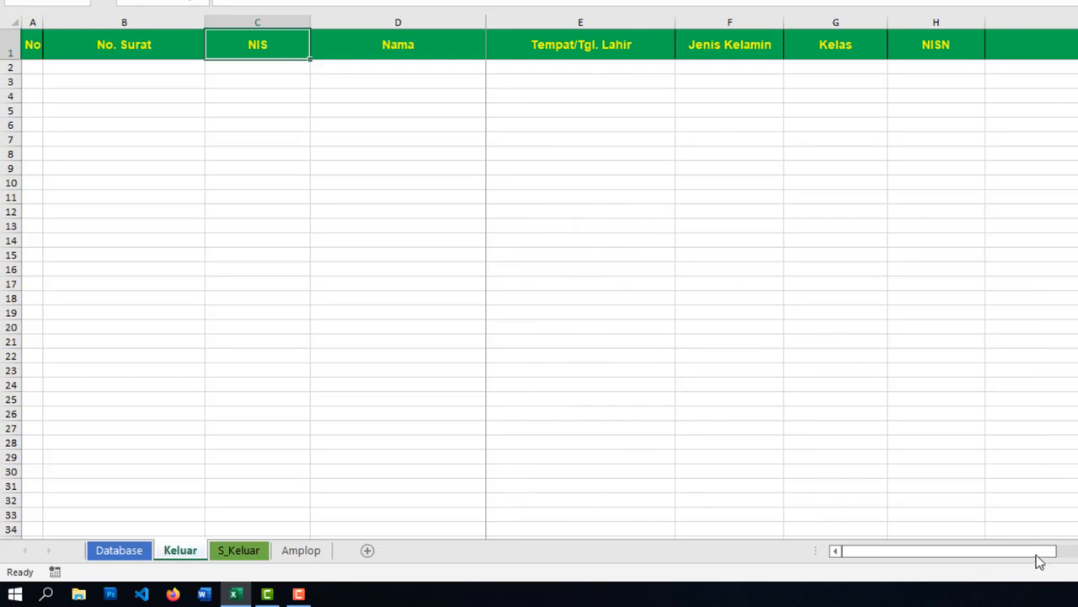
pyautogui.moveTo(1039, 559); pyautogui.dragTo(1077, 556)
pyautogui.hscroll(2, 896, 176)
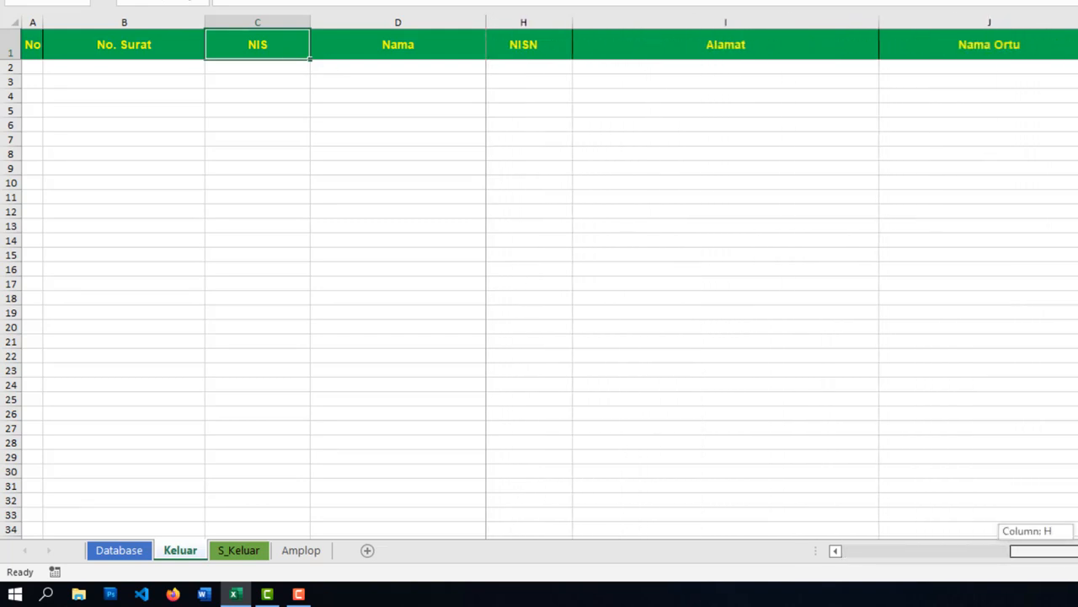
pyautogui.click(951, 48)
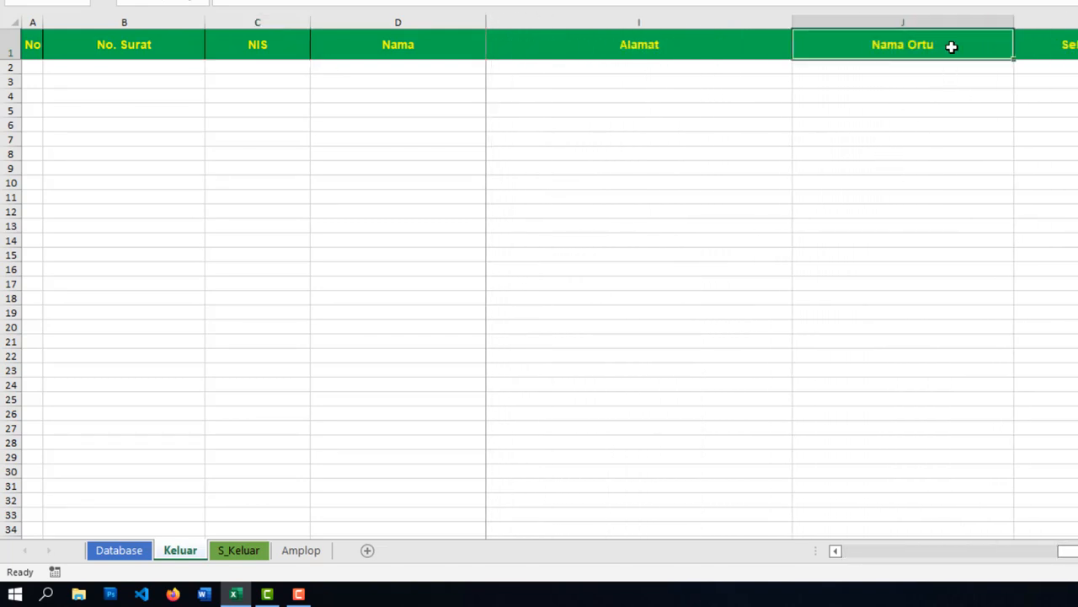
pyautogui.click(176, 48)
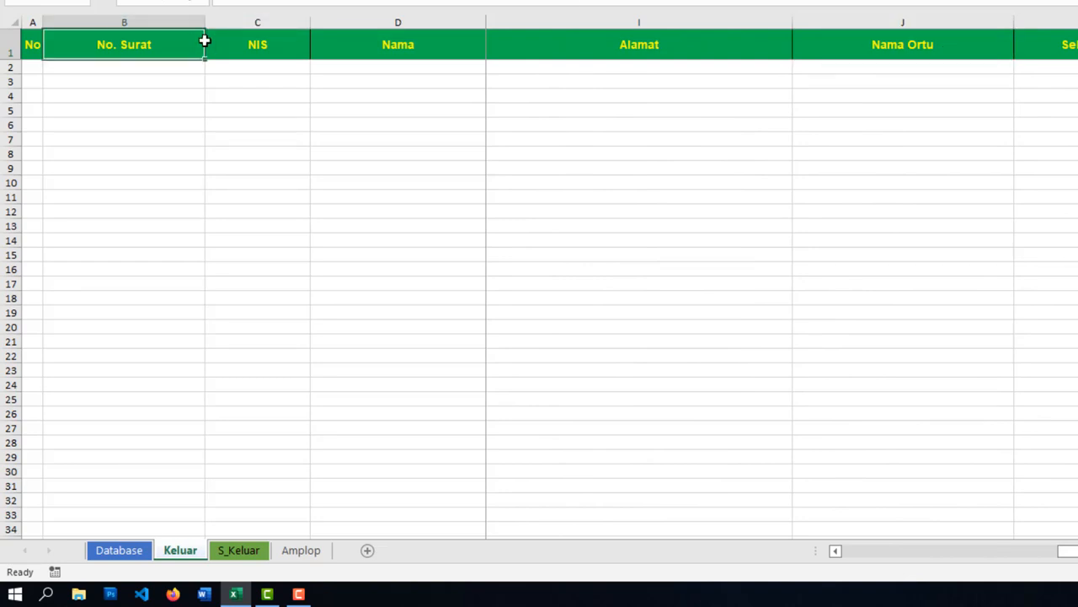
pyautogui.click(1063, 45)
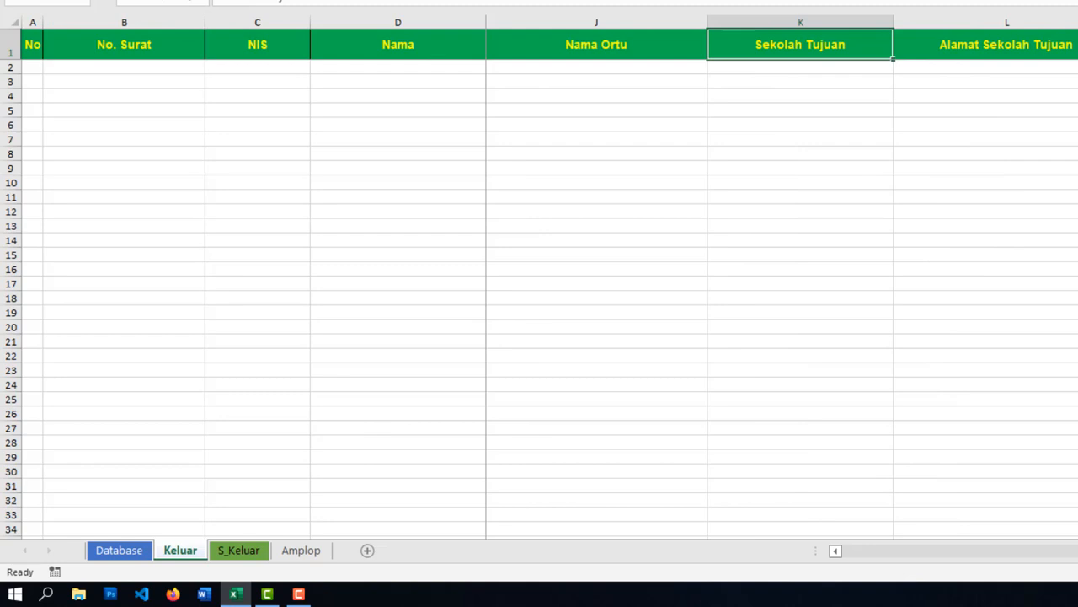
pyautogui.moveTo(1077, 551); pyautogui.dragTo(893, 558)
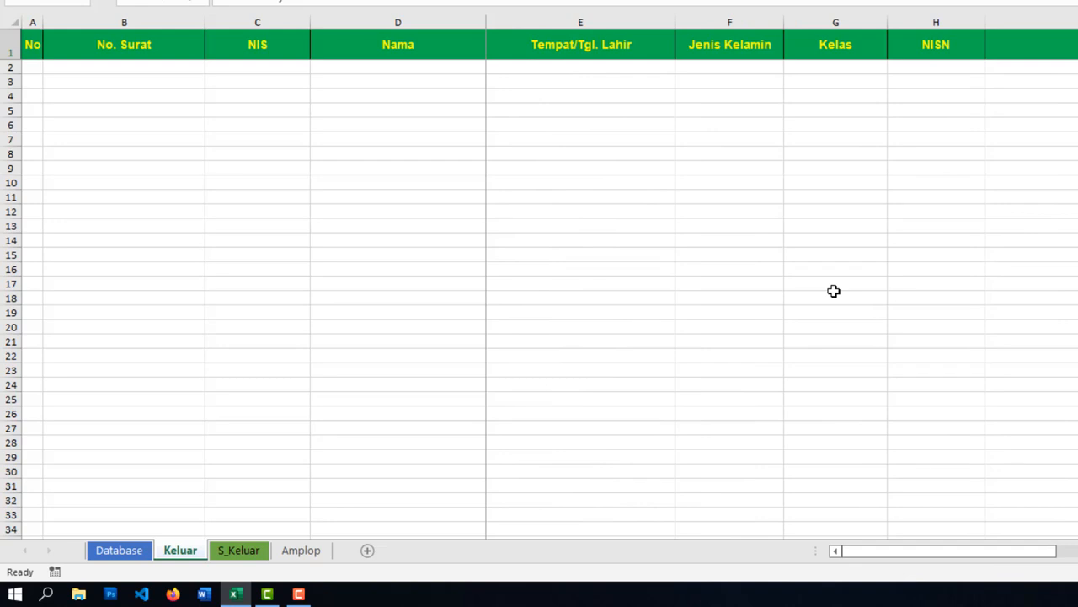
pyautogui.click(834, 311)
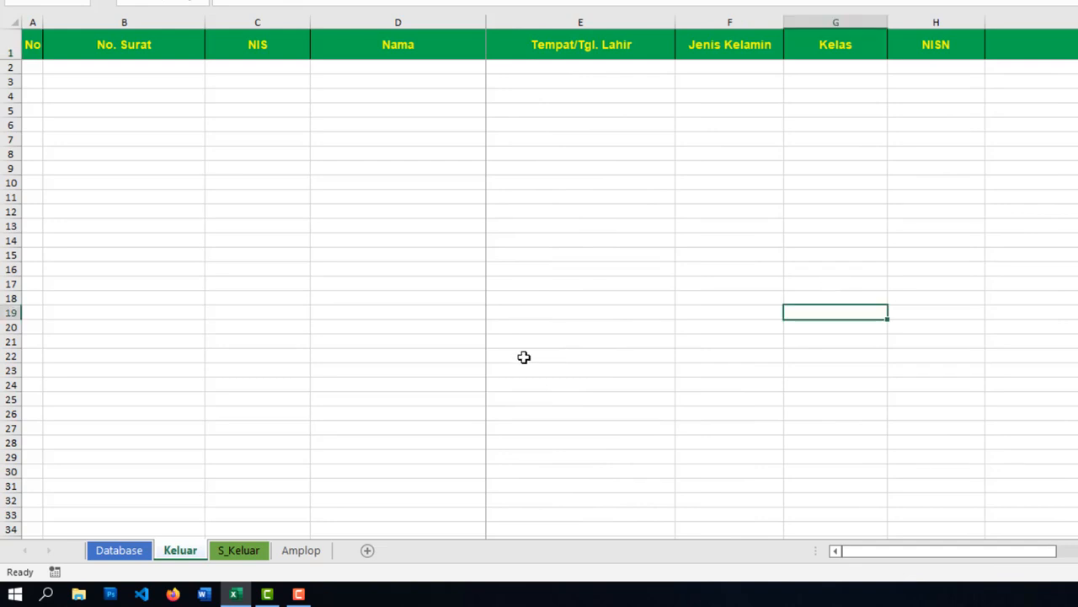
# - Review the S_Keluar letter from its heading to the signature block, including the sequence number control and the blank student data fields
pyautogui.click(244, 551)
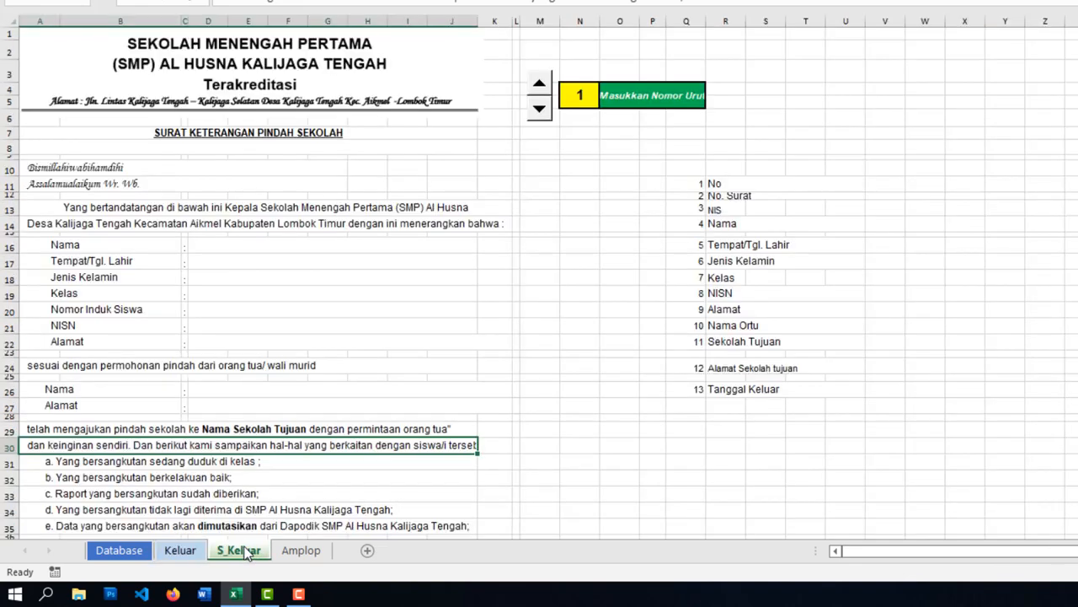
pyautogui.click(421, 371)
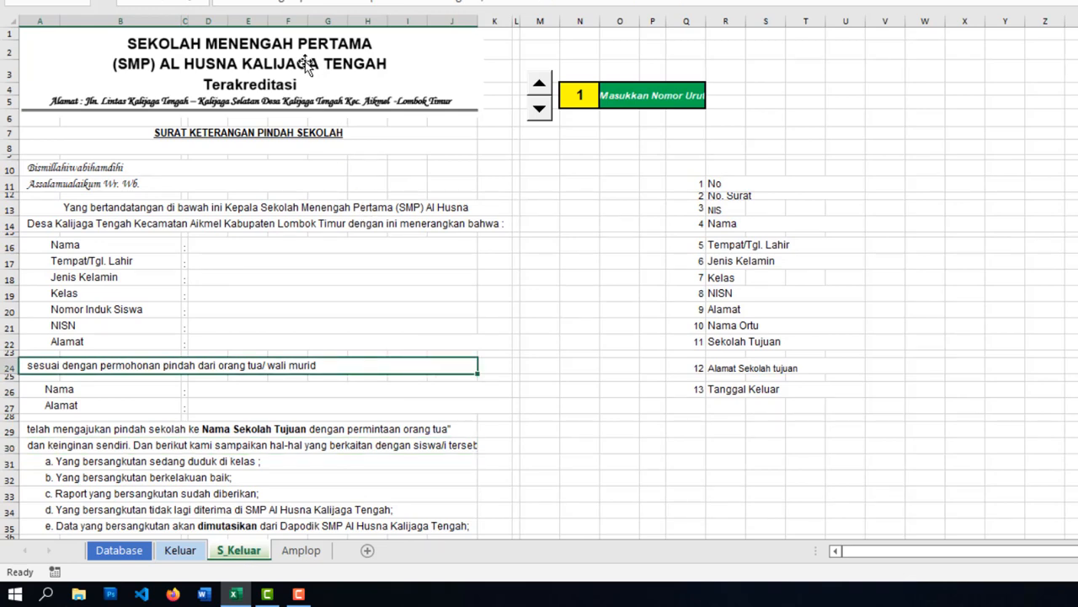
pyautogui.scroll(-4, 430, 267)
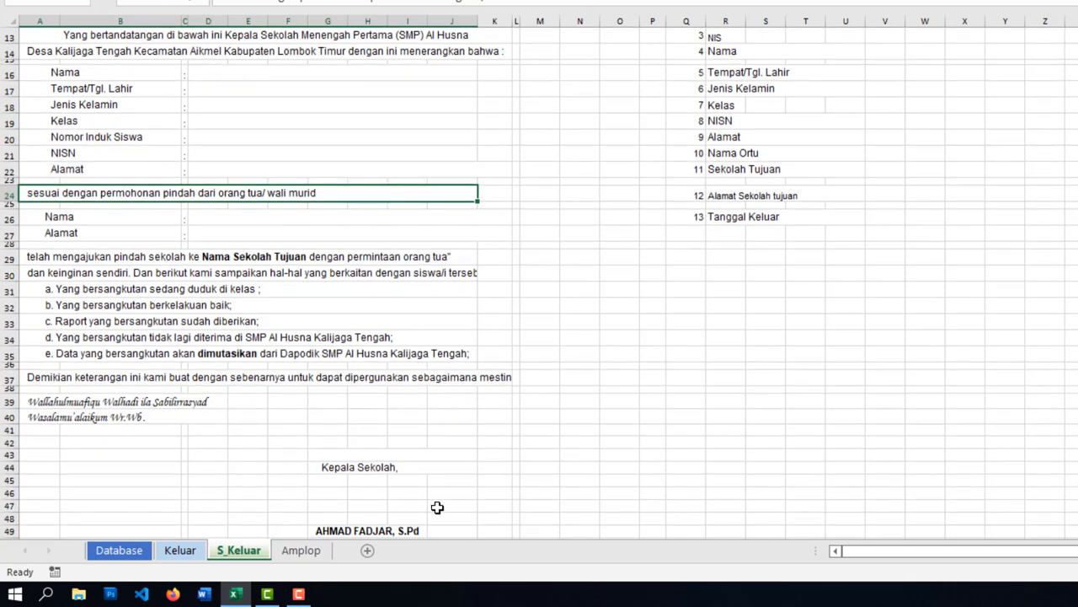
pyautogui.scroll(2, 490, 420)
pyautogui.scroll(2, 491, 420)
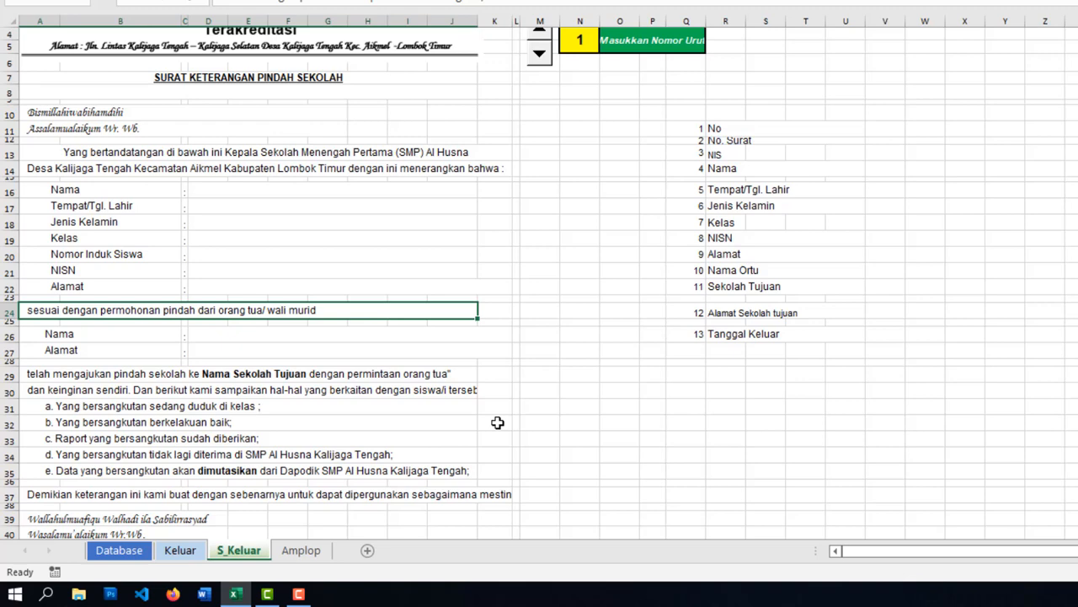
pyautogui.scroll(1, 498, 424)
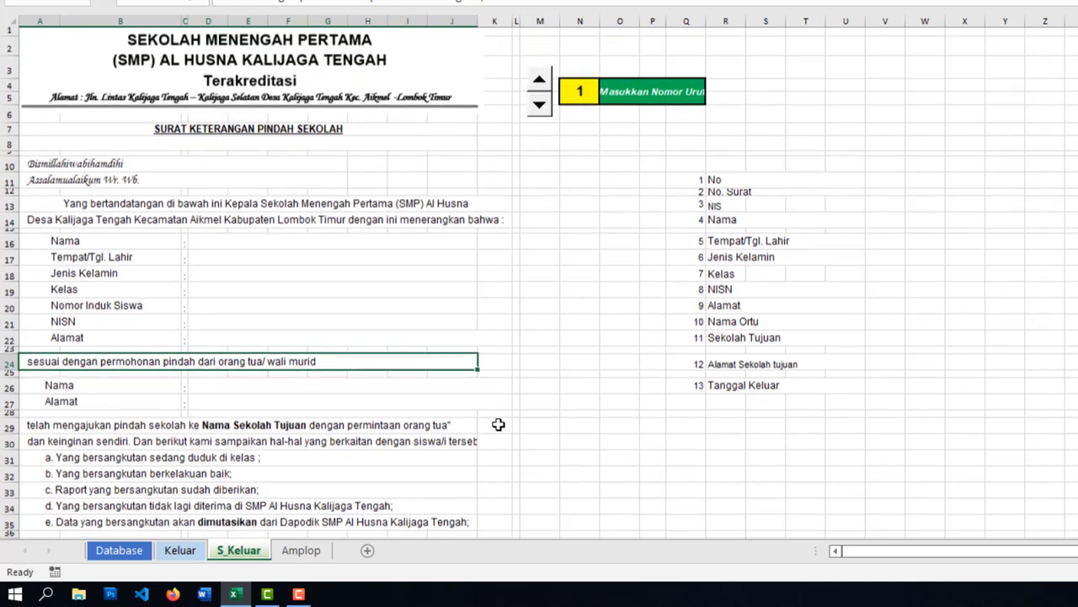
pyautogui.click(539, 82)
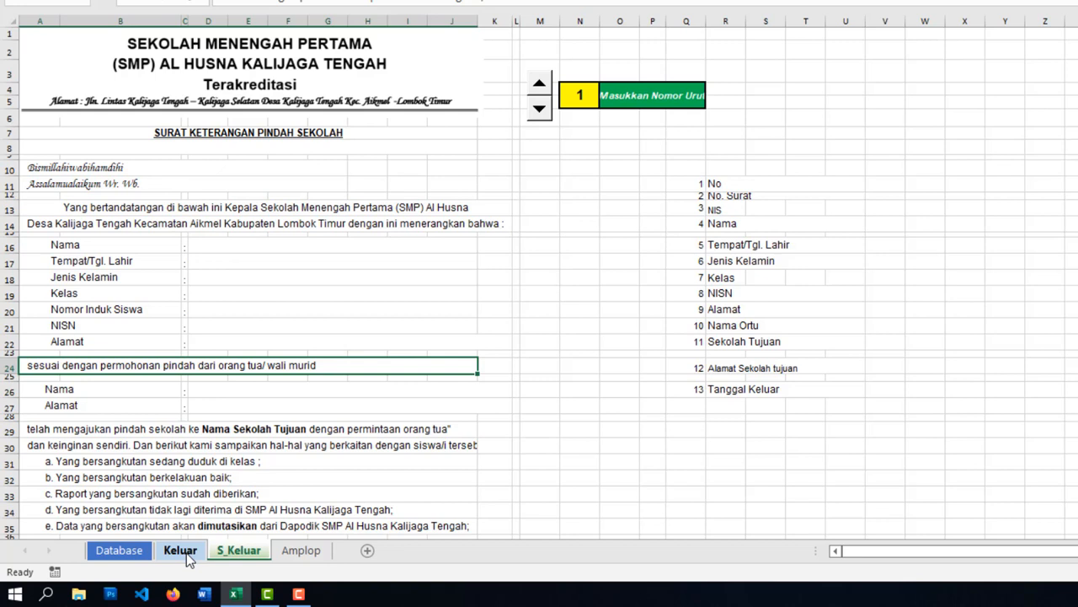
pyautogui.click(283, 145)
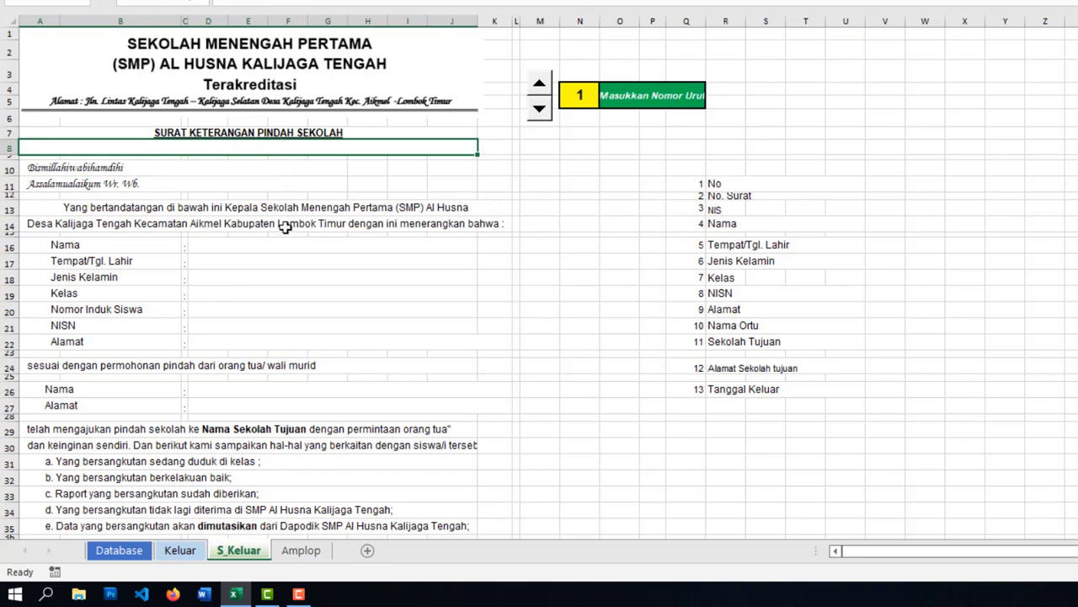
pyautogui.click(267, 245)
pyautogui.click(266, 265)
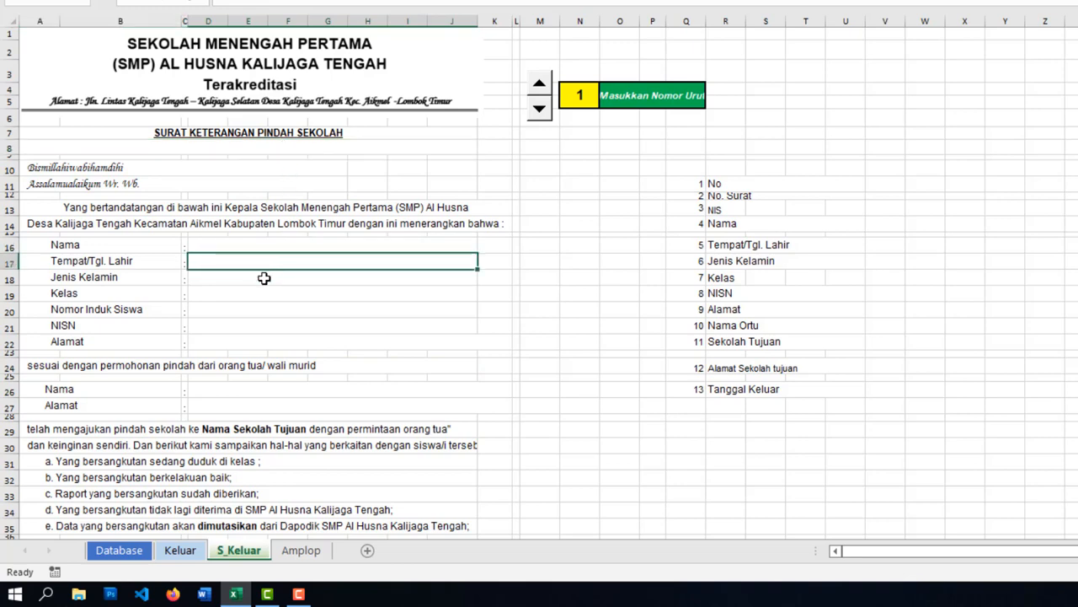
# - Examine the S_Keluar letter's body, from the student data fields through the destination school sentence to the space above Kepala Sekolah
pyautogui.click(265, 277)
pyautogui.scroll(-2, 346, 341)
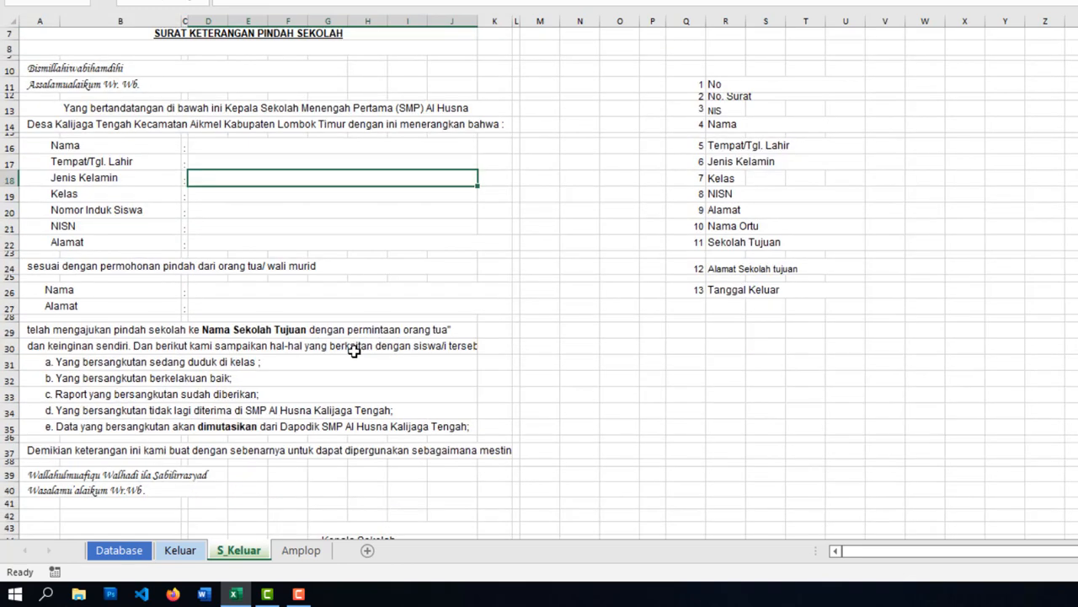
pyautogui.scroll(-2, 354, 352)
pyautogui.click(369, 453)
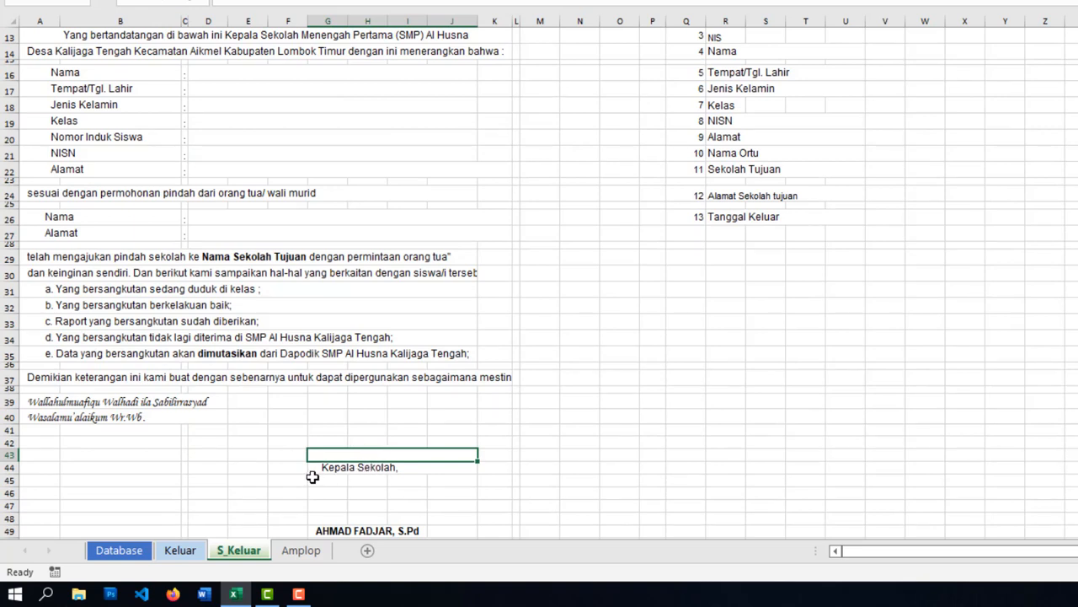
pyautogui.click(193, 550)
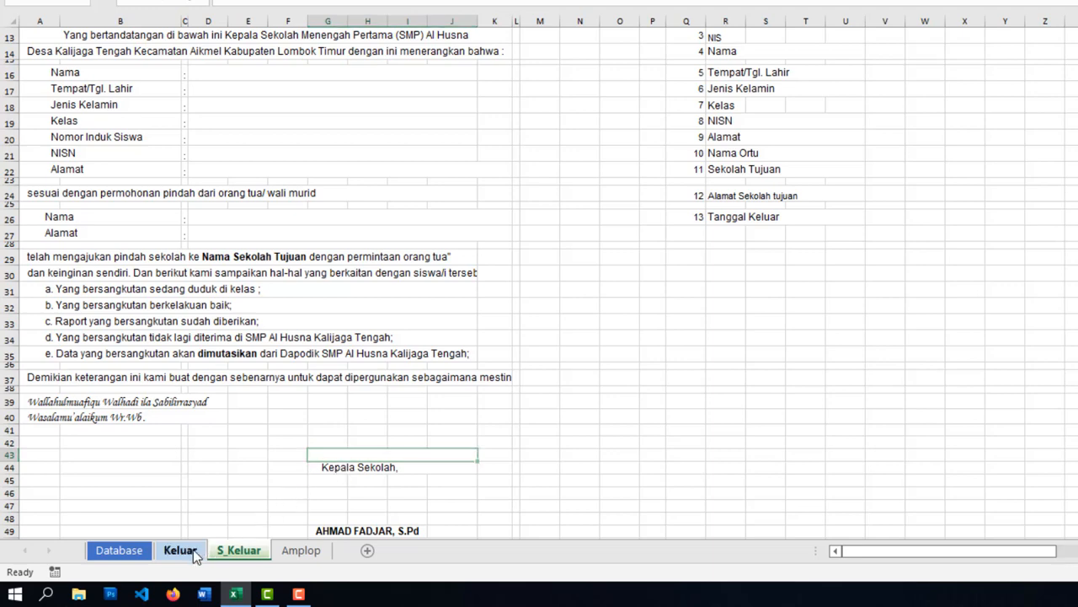
pyautogui.click(228, 551)
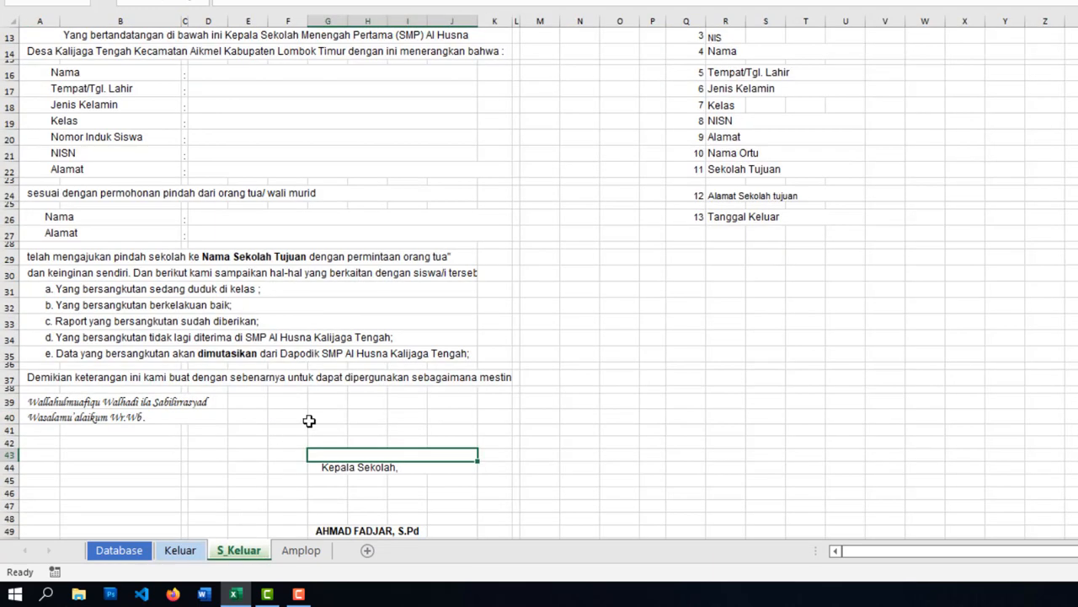
pyautogui.scroll(1, 309, 421)
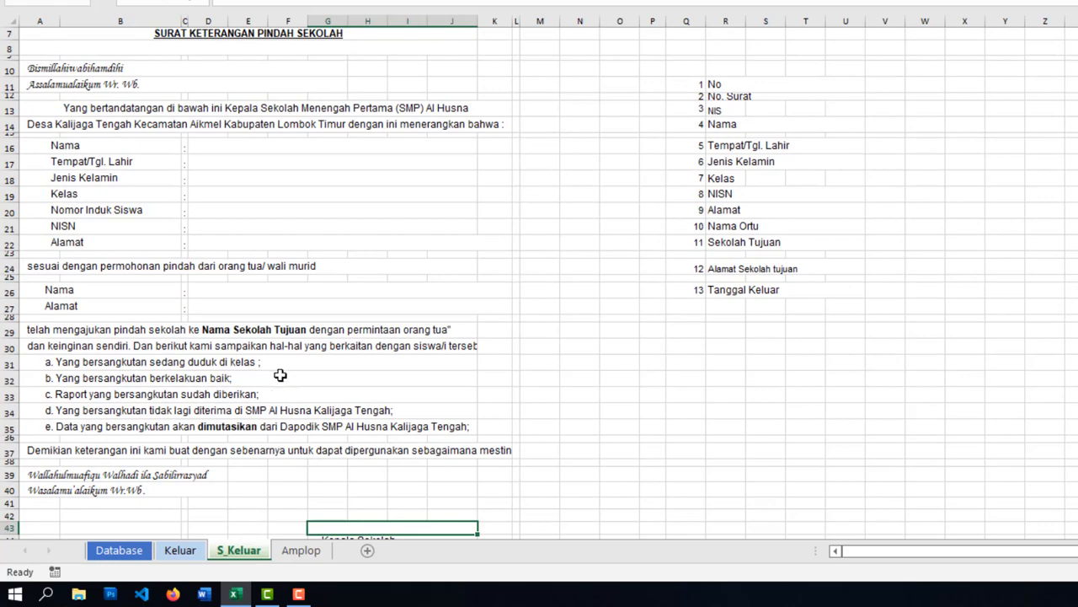
pyautogui.click(257, 327)
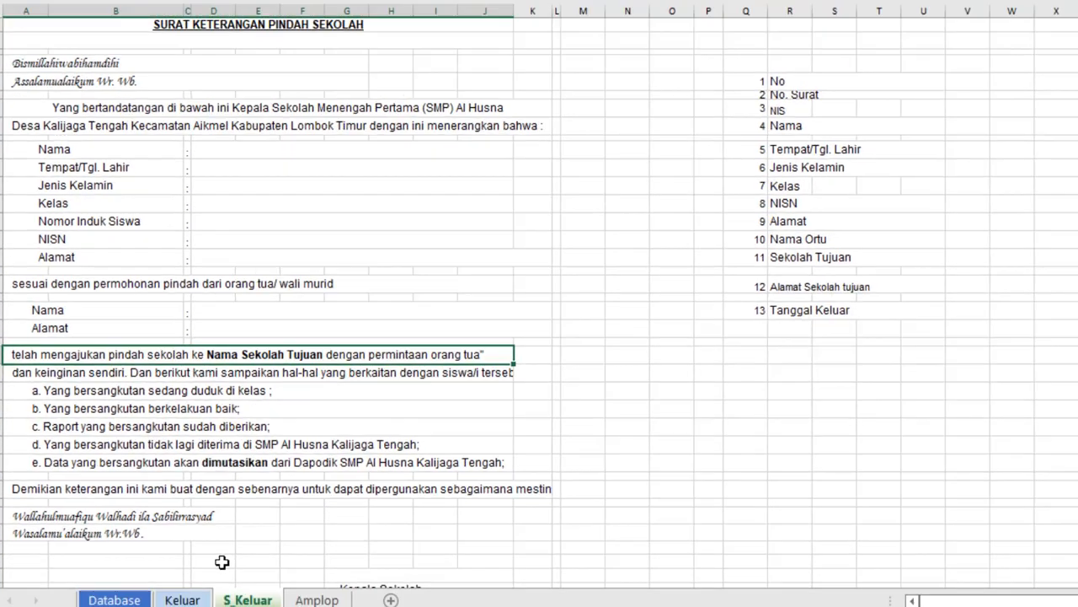
pyautogui.click(178, 539)
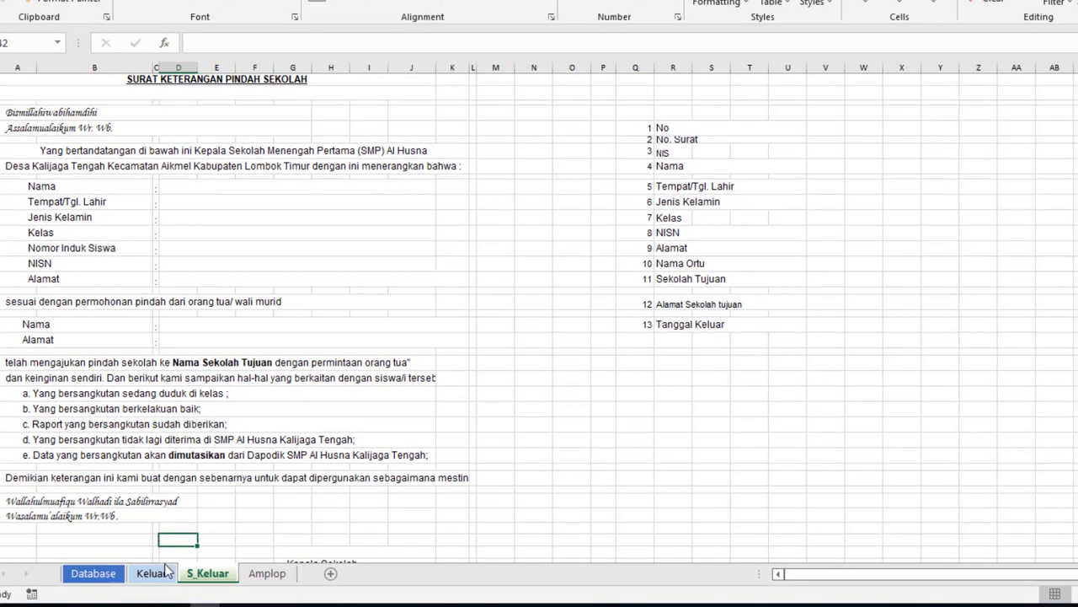
# - Review the Amplop sheet's envelope layout, including the No. Urut control, the Kepada recipient line and the address line below "di -"
pyautogui.click(267, 579)
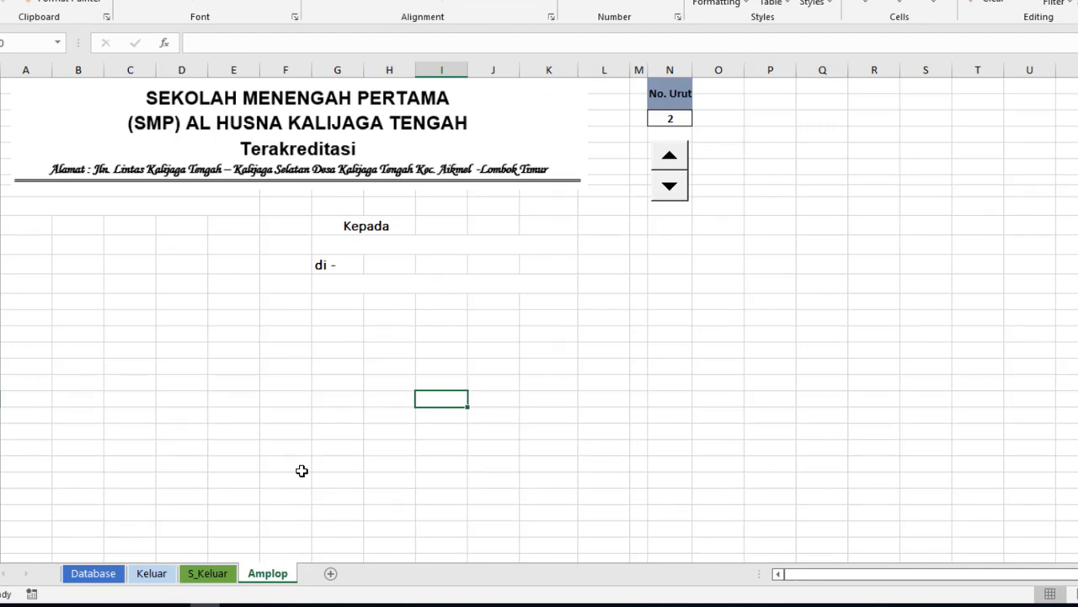
pyautogui.click(321, 253)
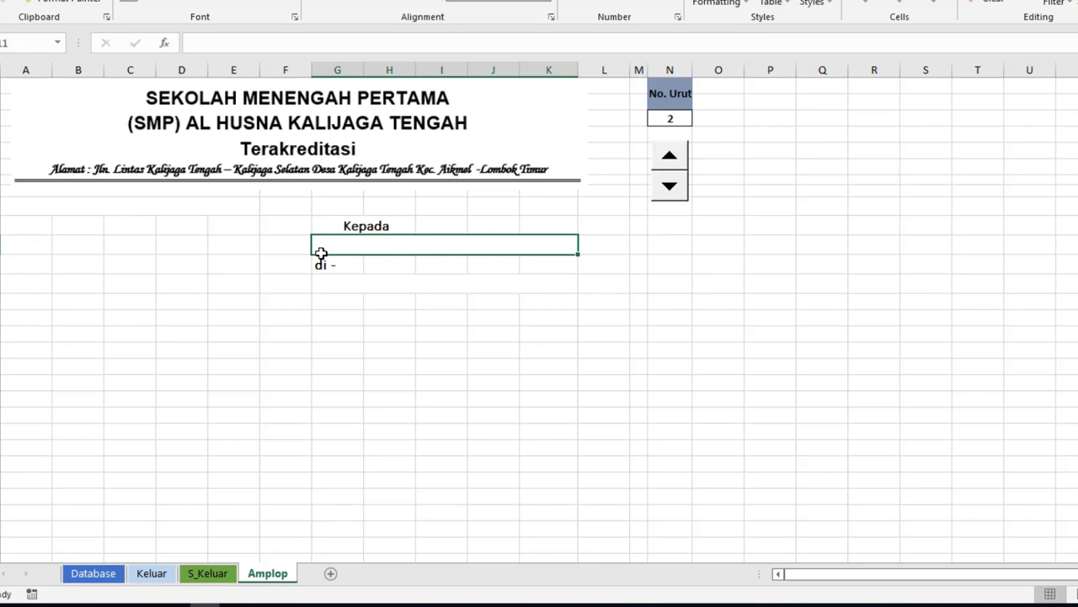
pyautogui.click(106, 207)
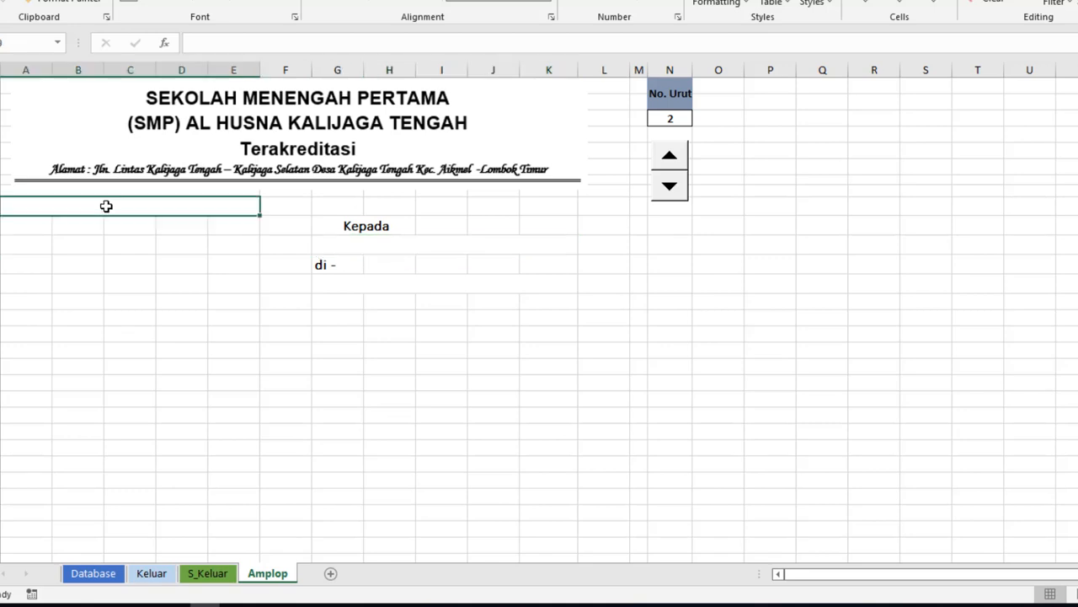
pyautogui.click(381, 244)
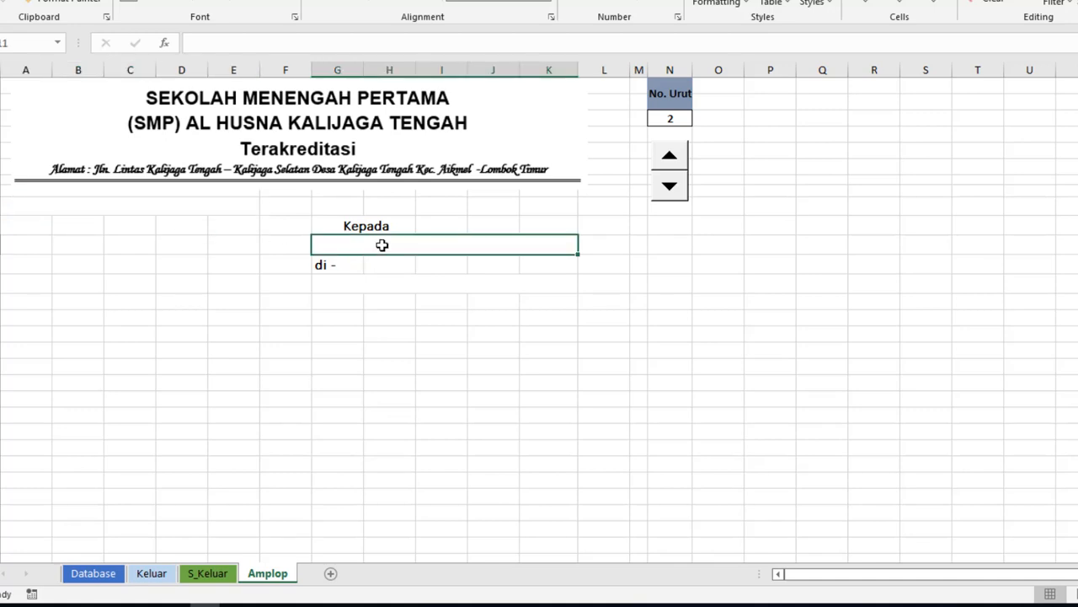
pyautogui.click(382, 280)
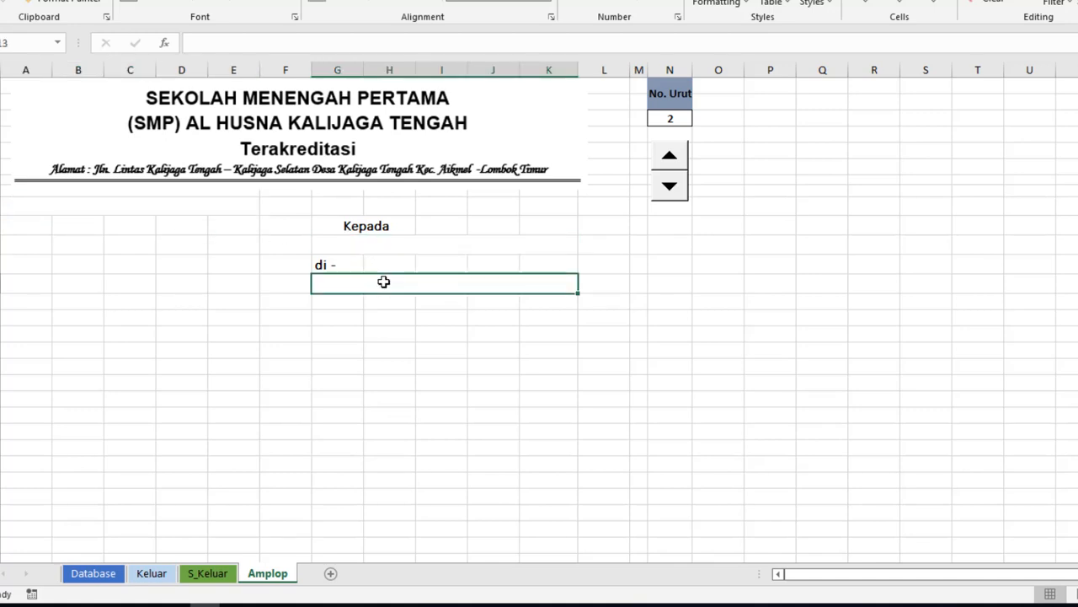
pyautogui.click(443, 398)
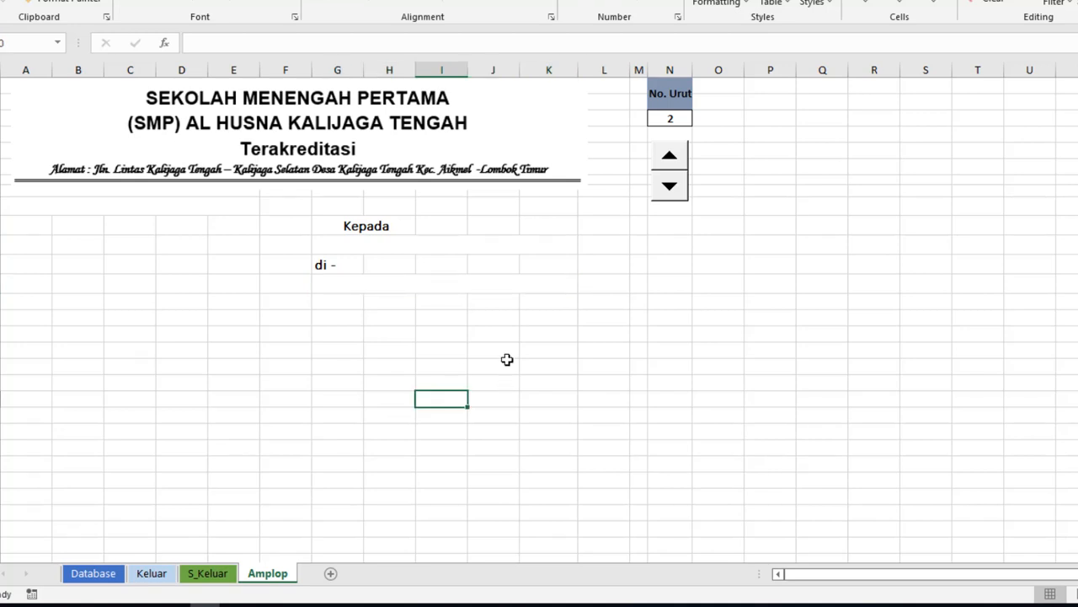
# - Examine the student records and NIS column in the Database sheet, and compare them with the empty NIS to Alamat columns in Keluar
pyautogui.click(92, 573)
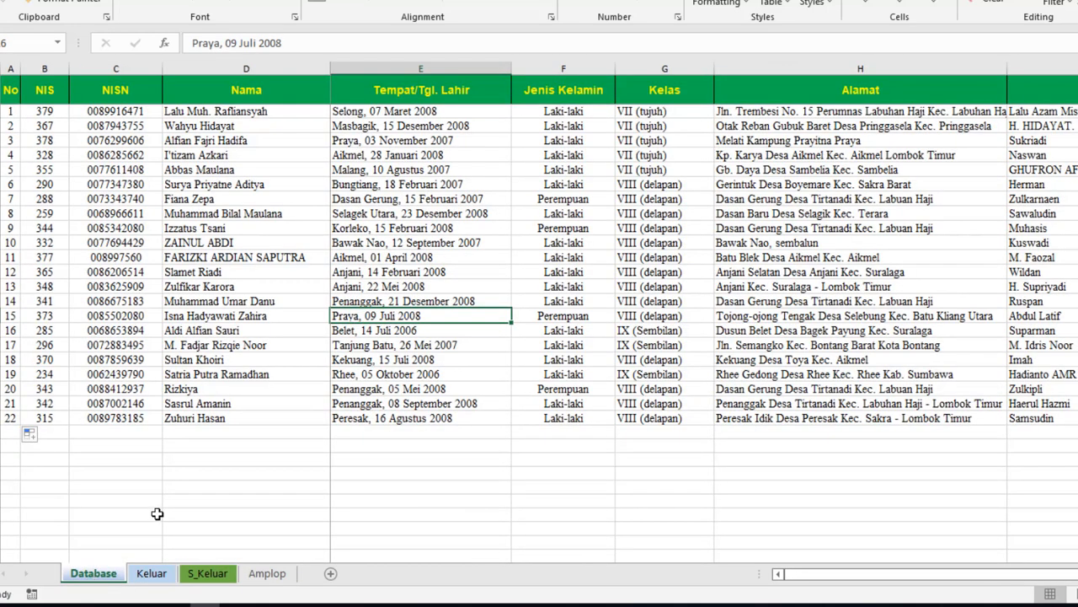
pyautogui.click(157, 514)
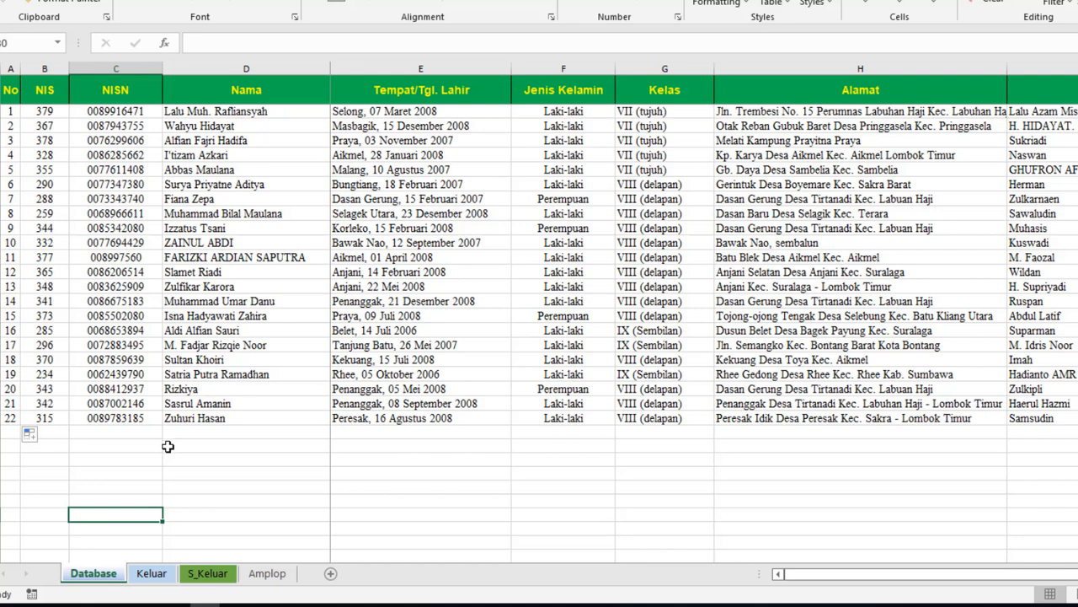
pyautogui.click(167, 445)
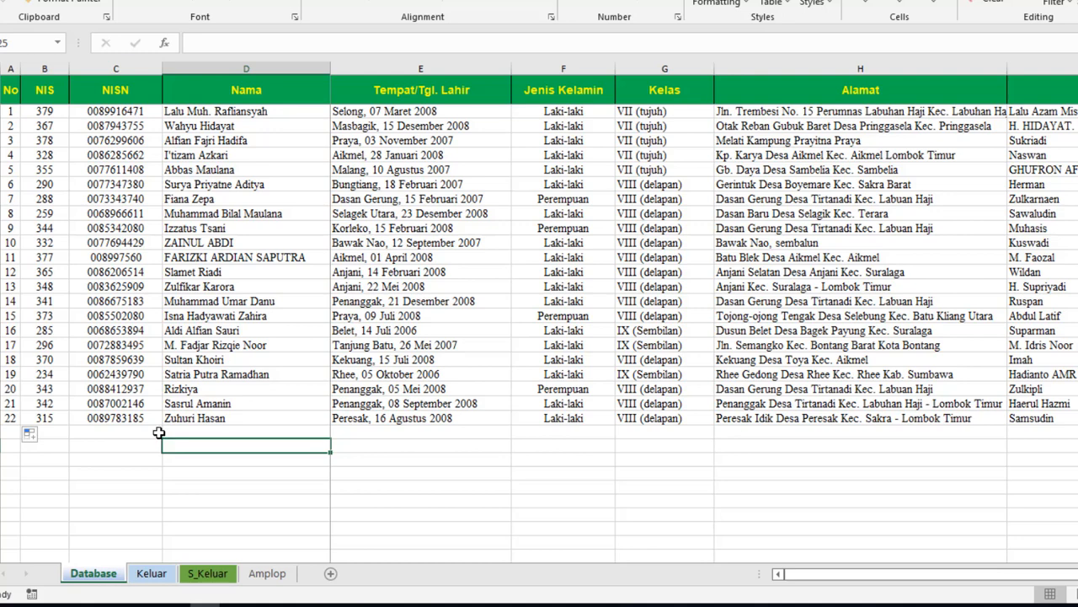
pyautogui.click(250, 474)
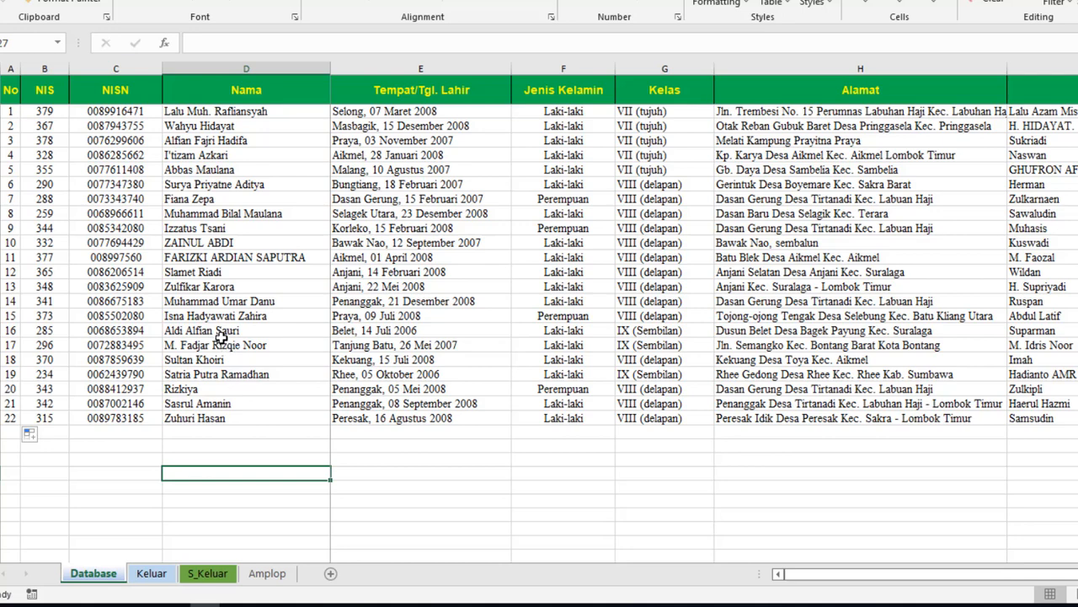
pyautogui.click(52, 110)
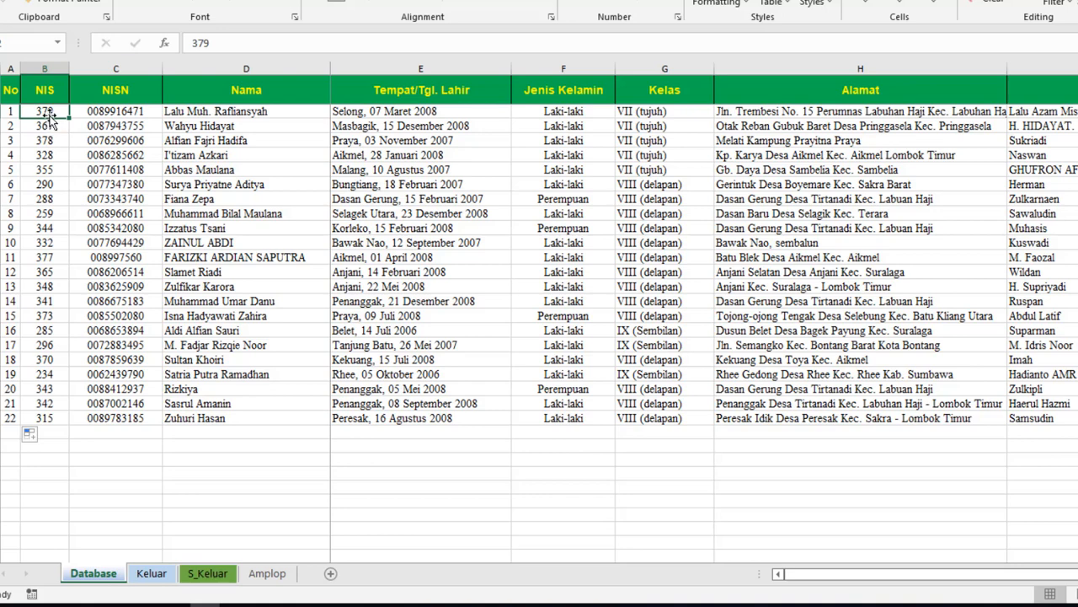
pyautogui.click(152, 573)
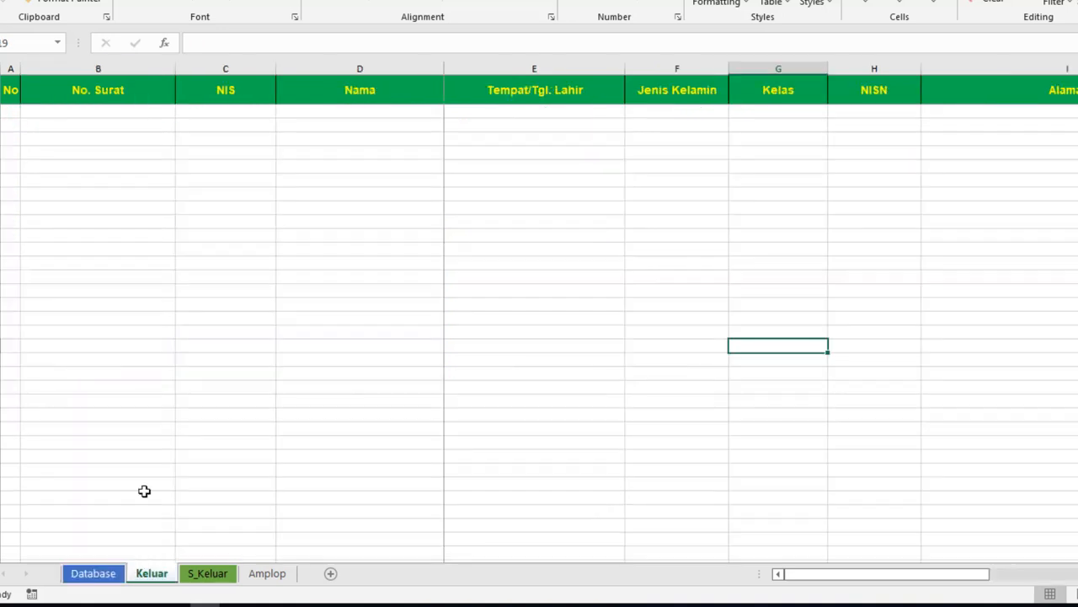
pyautogui.click(260, 114)
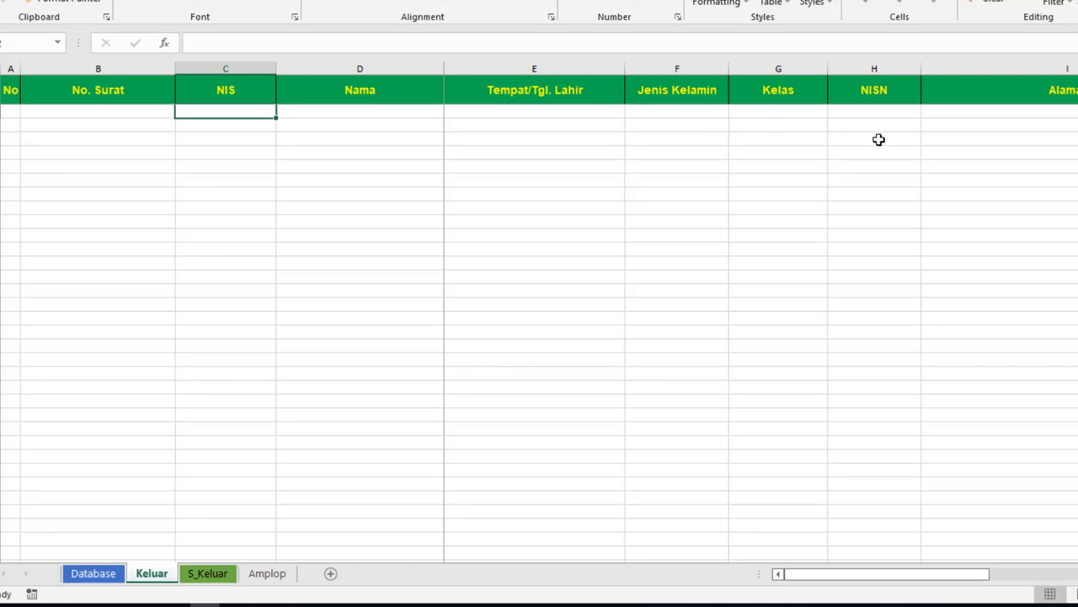
pyautogui.click(1016, 127)
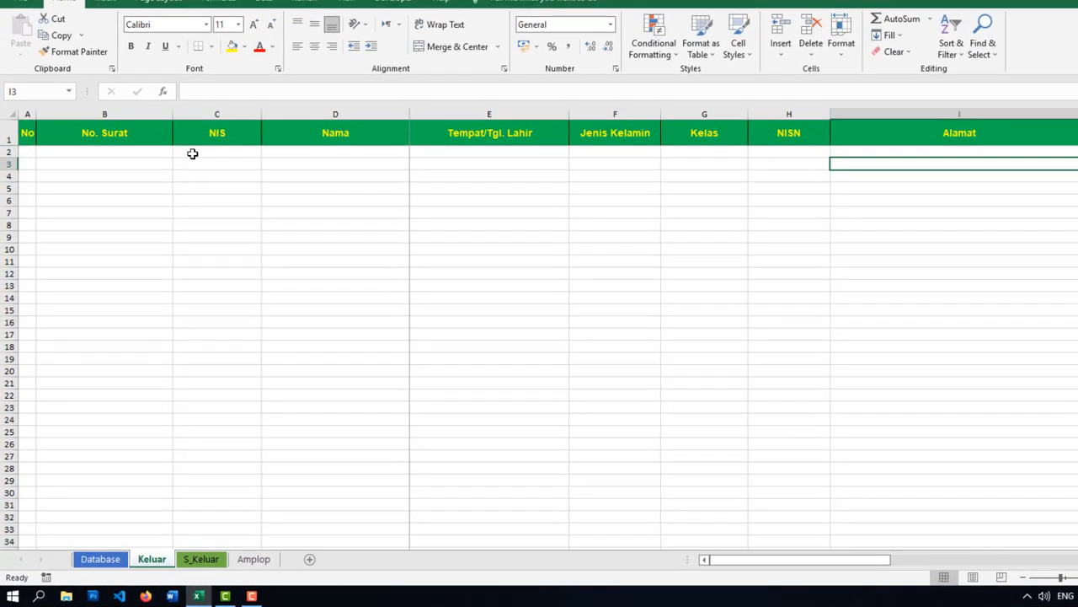
# - Convert the Database range B1:I23, from NIS to Nama Ortu, into a table with headers, leaving out the No column
pyautogui.click(91, 559)
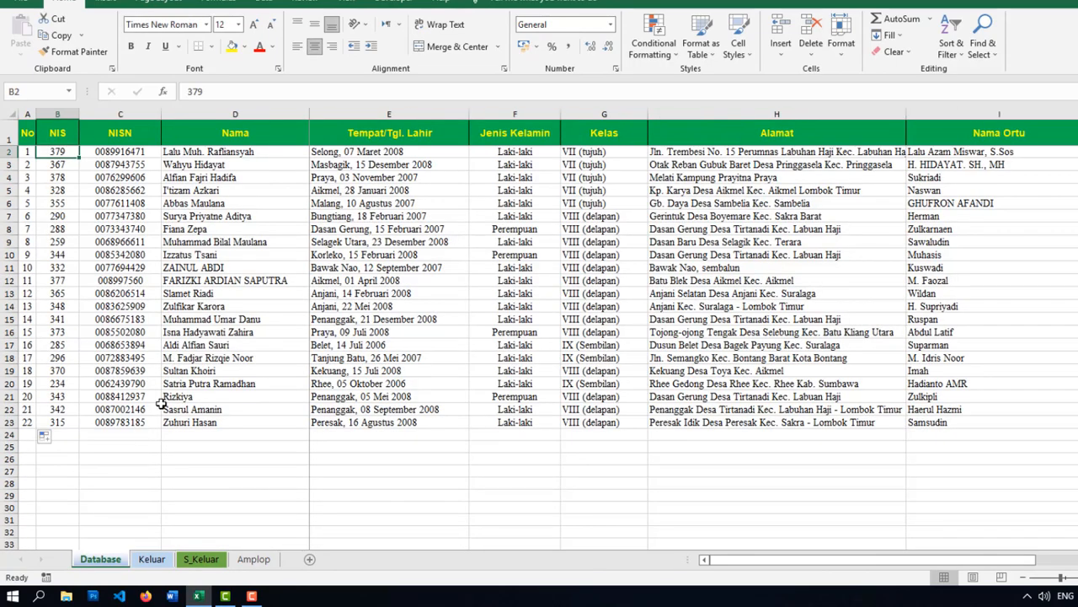
pyautogui.moveTo(58, 128); pyautogui.dragTo(942, 421)
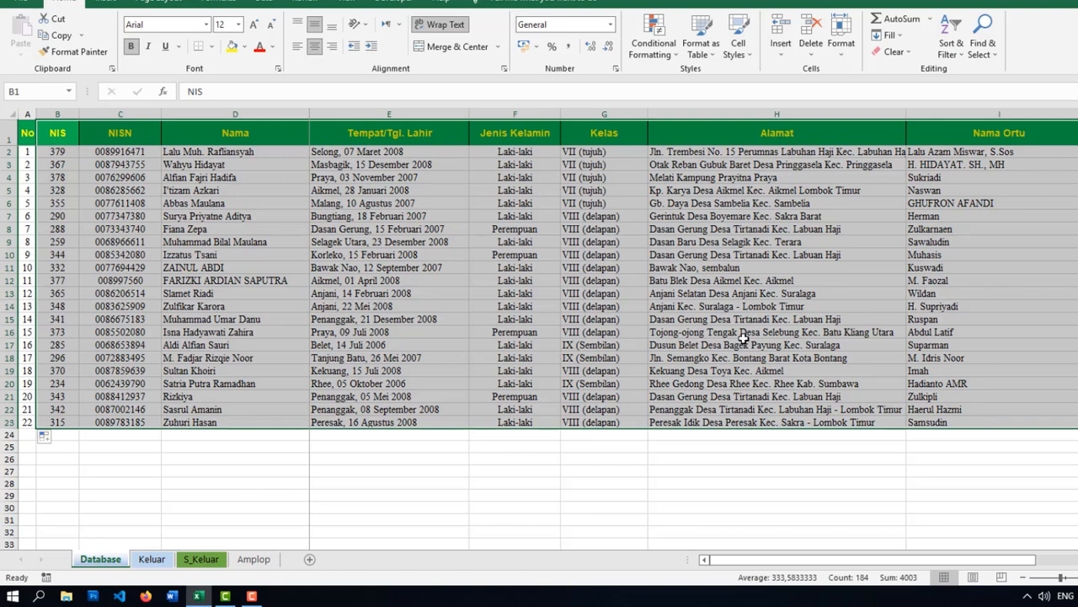
pyautogui.hotkey('ctrl', 't')
pyautogui.moveTo(762, 289); pyautogui.dragTo(519, 291)
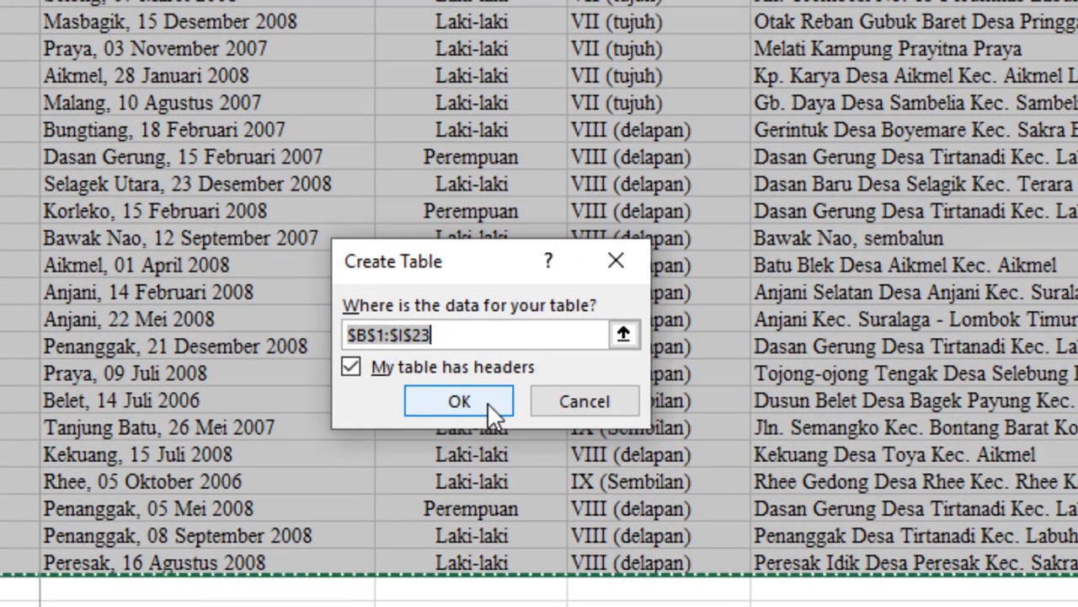
pyautogui.click(486, 400)
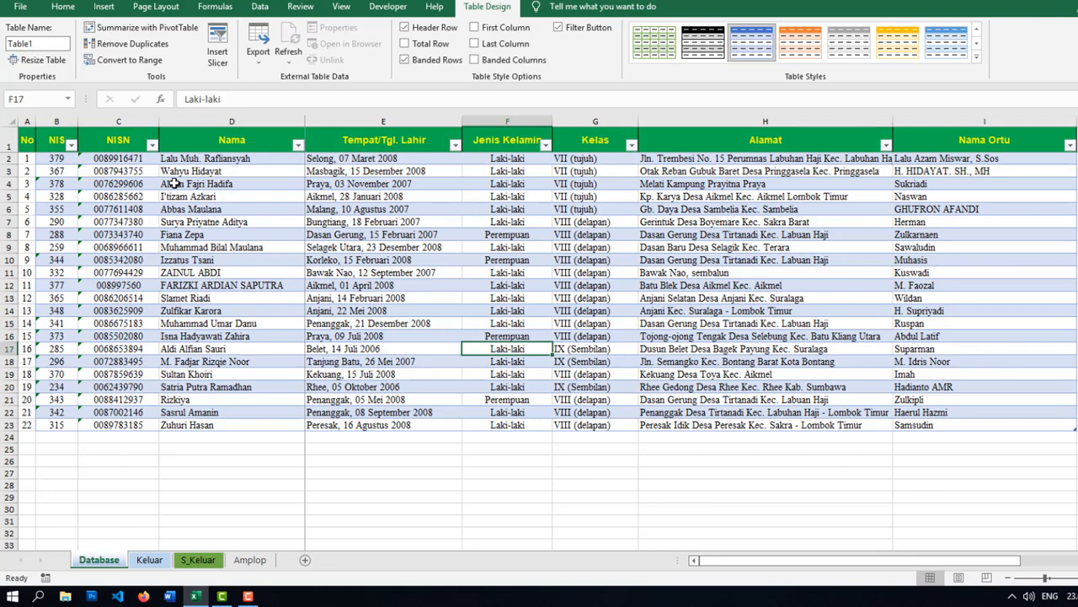
# - Rename the student data table in the Database sheet as datasiswa
pyautogui.moveTo(56, 159); pyautogui.dragTo(945, 433)
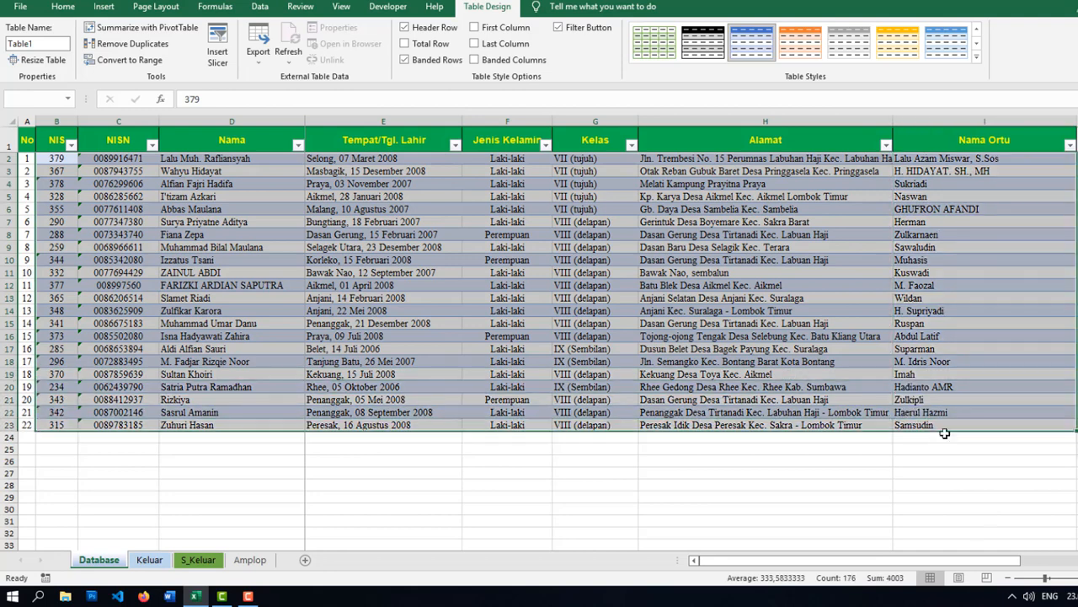
pyautogui.click(763, 311)
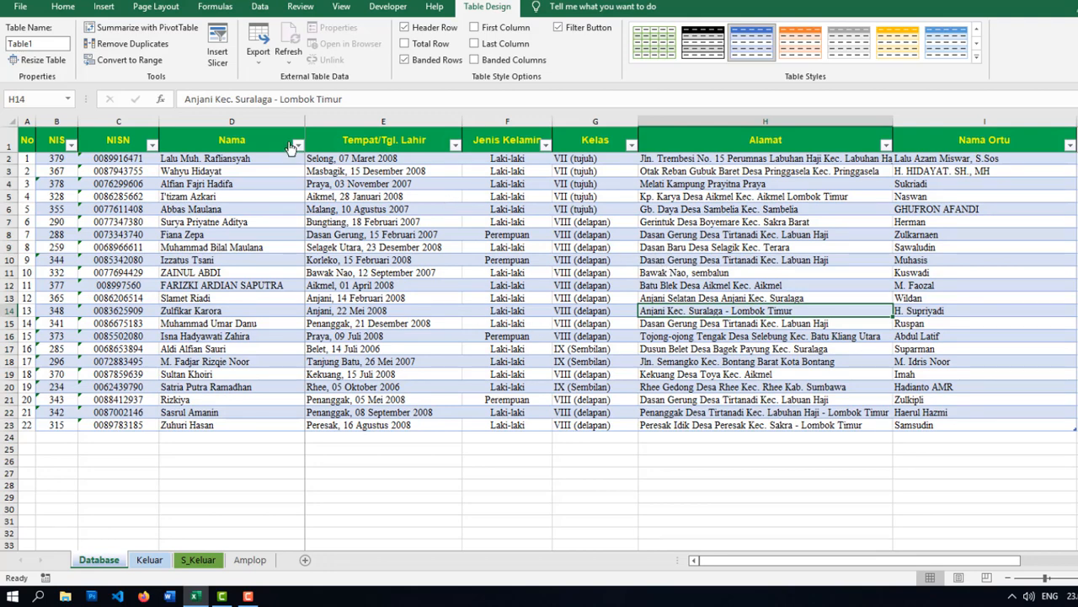
pyautogui.click(54, 44)
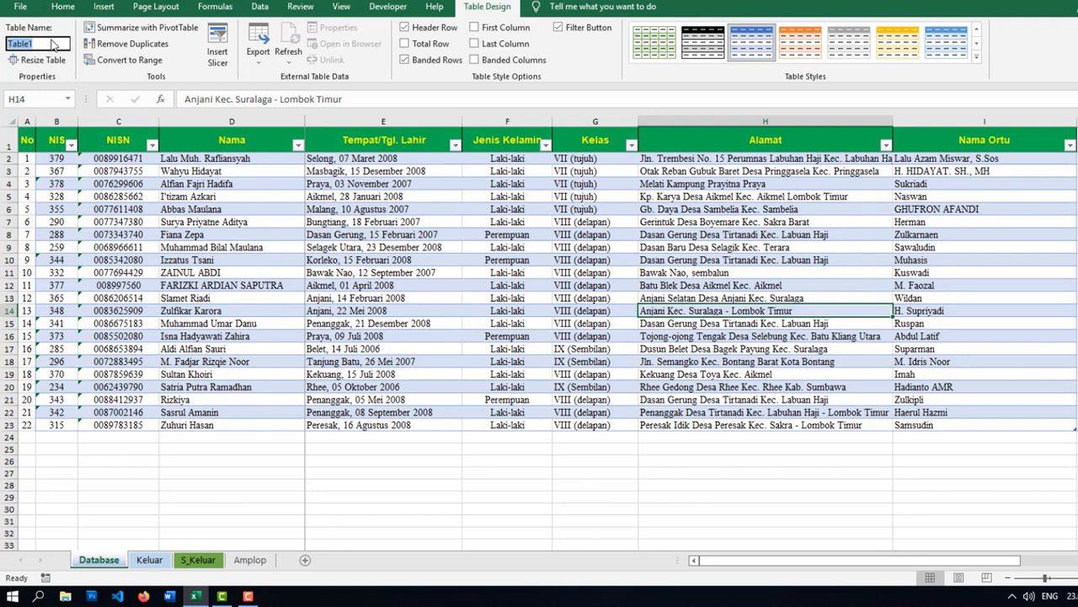
pyautogui.write('datasiswa')
pyautogui.click(221, 460)
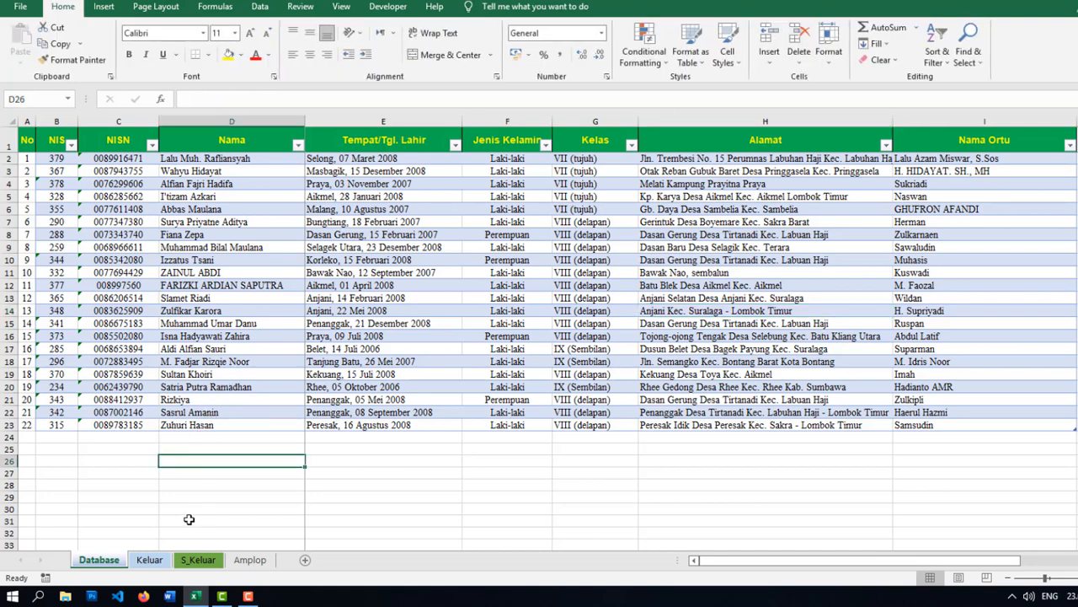
# - Compare the Keluar column headings with the Database table's NIS, NISN, Nama and Tempat/Tgl. Lahir headings
pyautogui.click(162, 563)
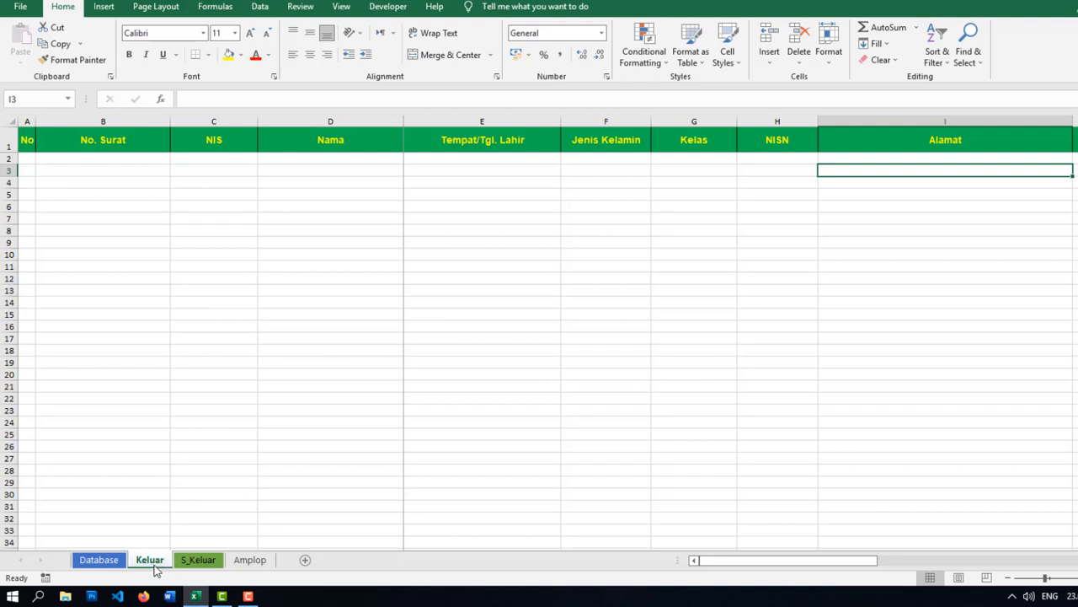
pyautogui.click(116, 571)
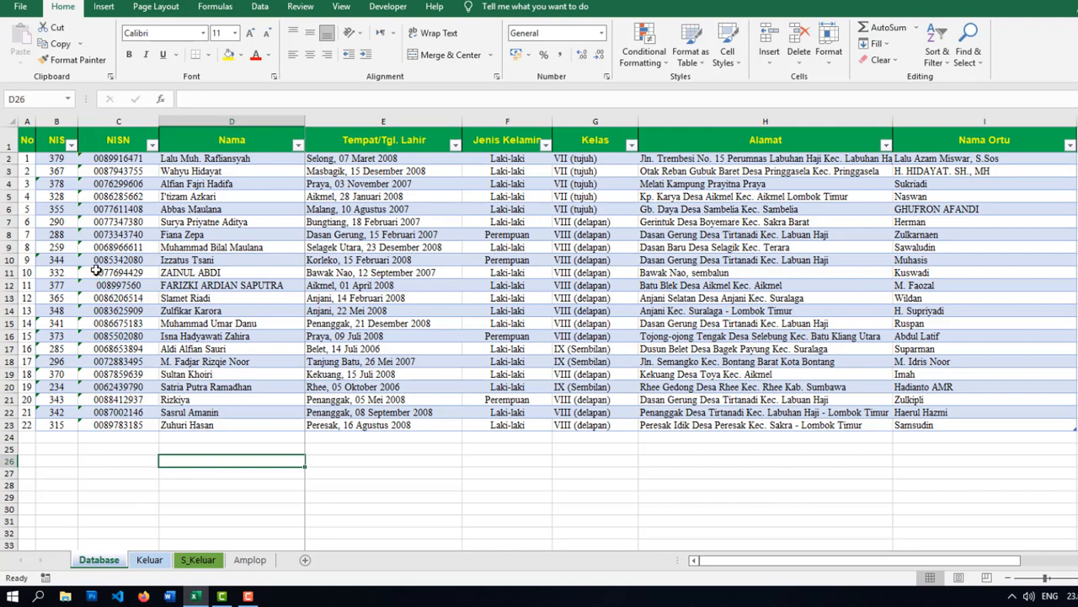
pyautogui.click(49, 139)
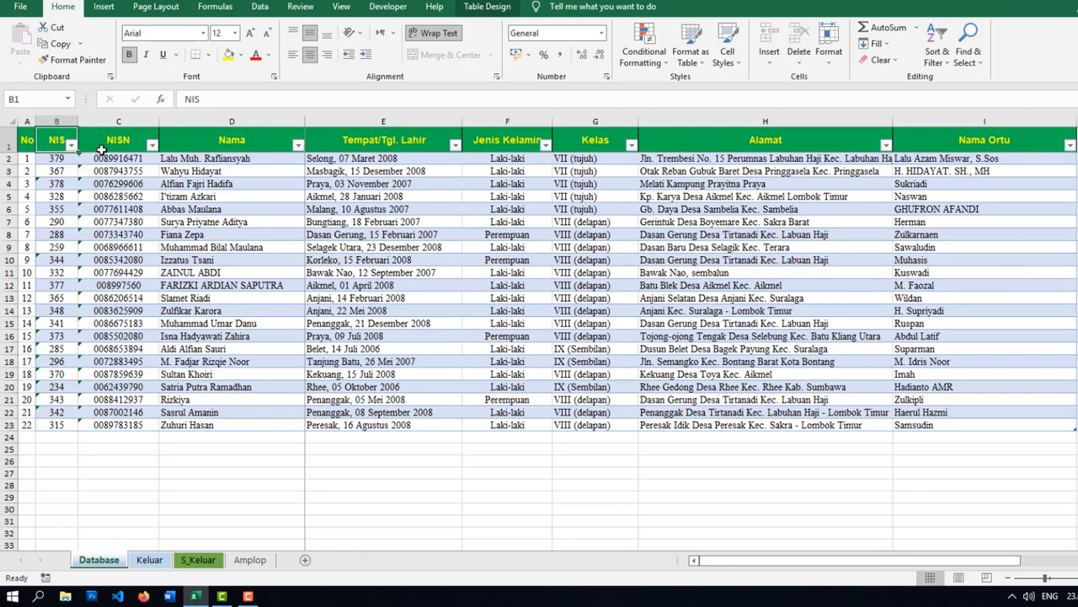
pyautogui.click(104, 148)
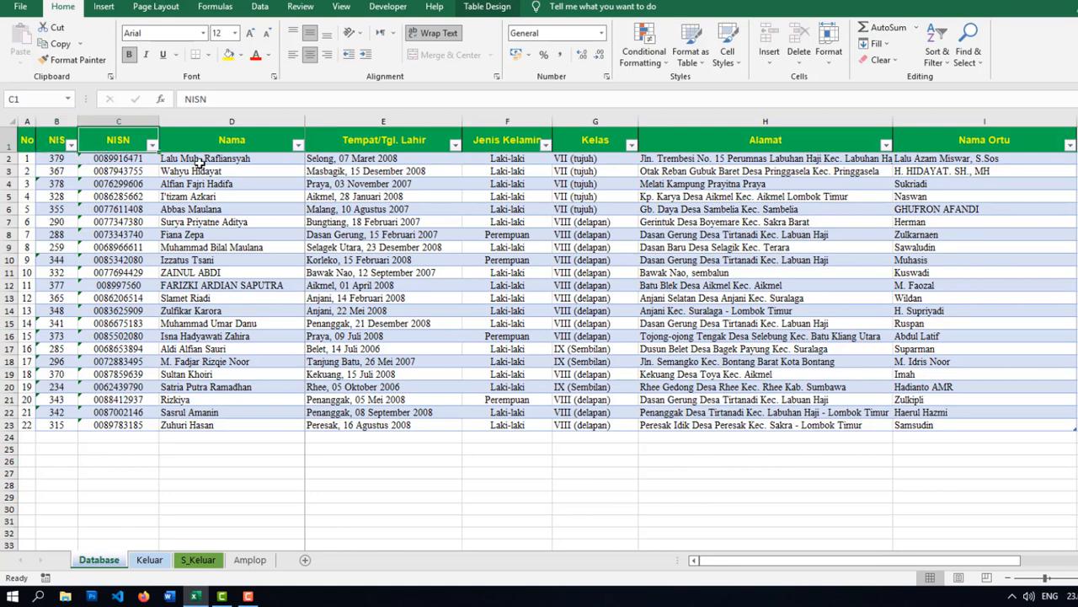
pyautogui.moveTo(201, 163); pyautogui.dragTo(219, 148)
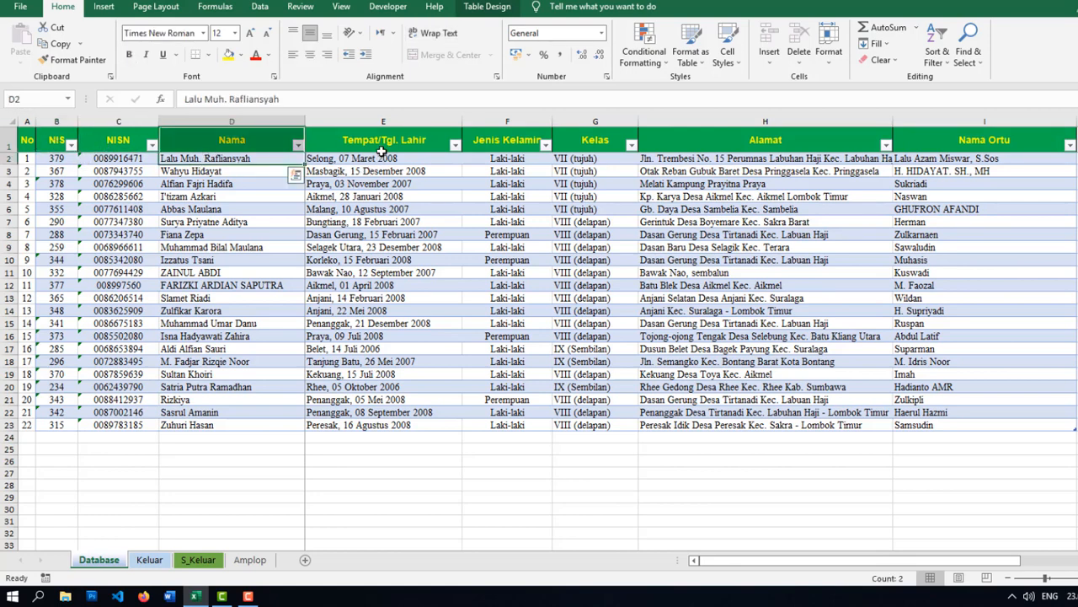
pyautogui.click(382, 146)
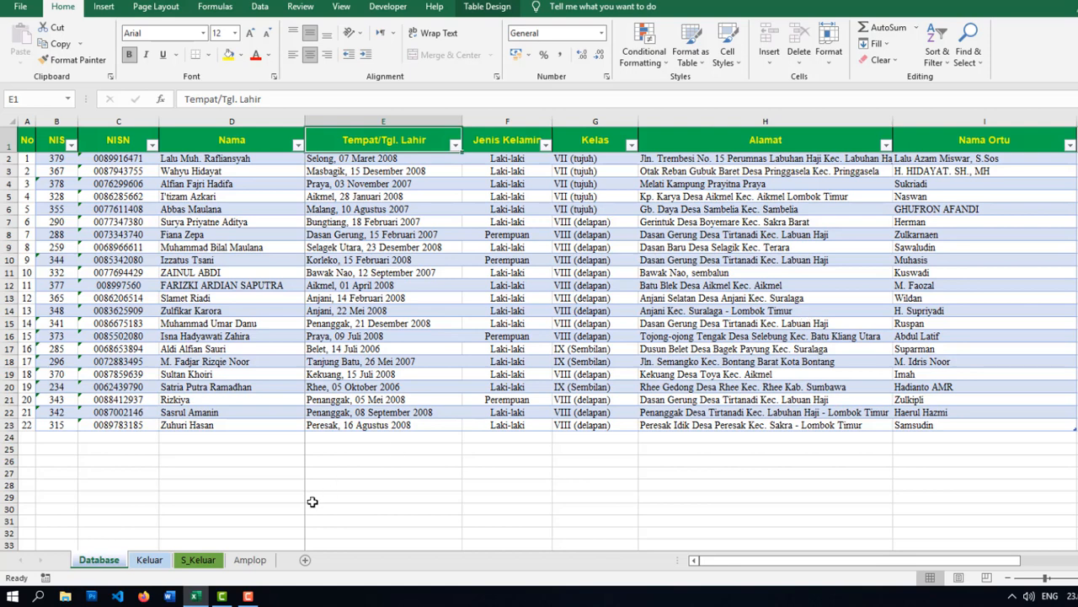
# - Start a VLOOKUP formula in cell D2 of the Keluar sheet, with the NIS cell C2 as the lookup value
pyautogui.click(149, 560)
pyautogui.click(251, 455)
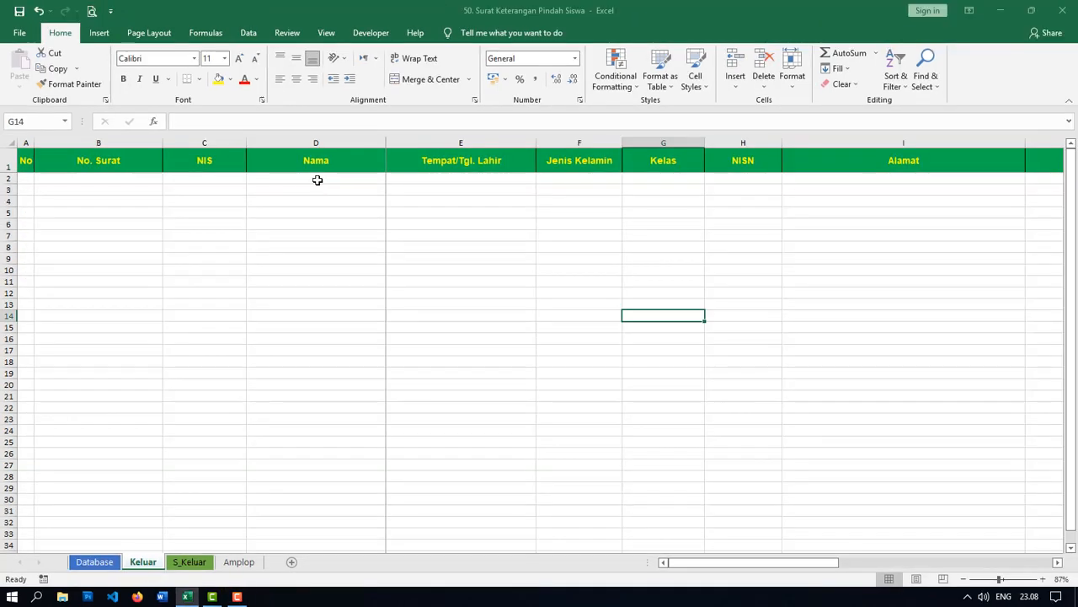
pyautogui.click(317, 180)
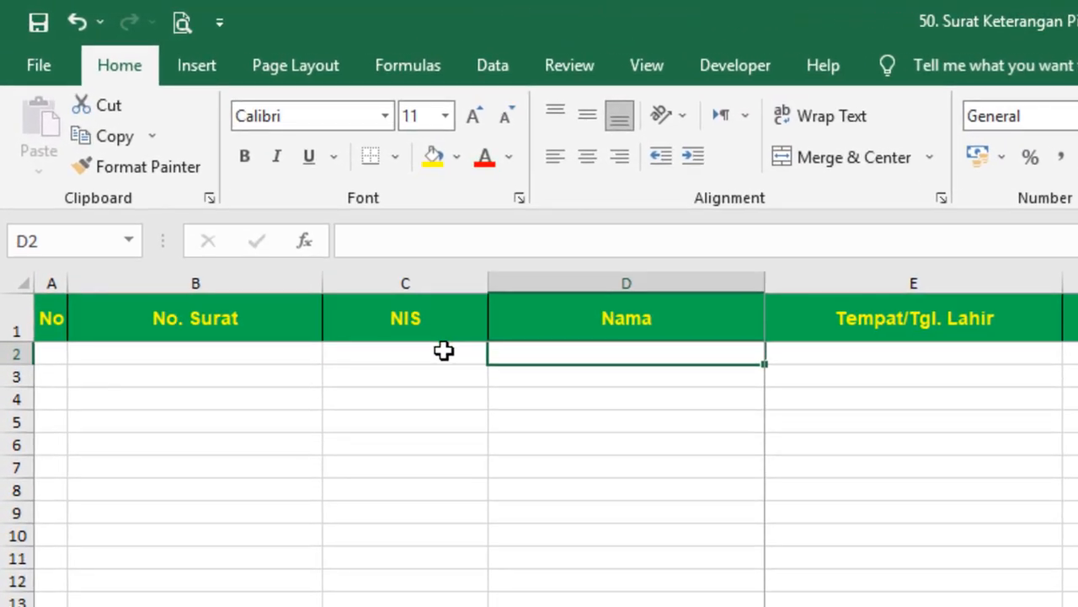
pyautogui.click(444, 351)
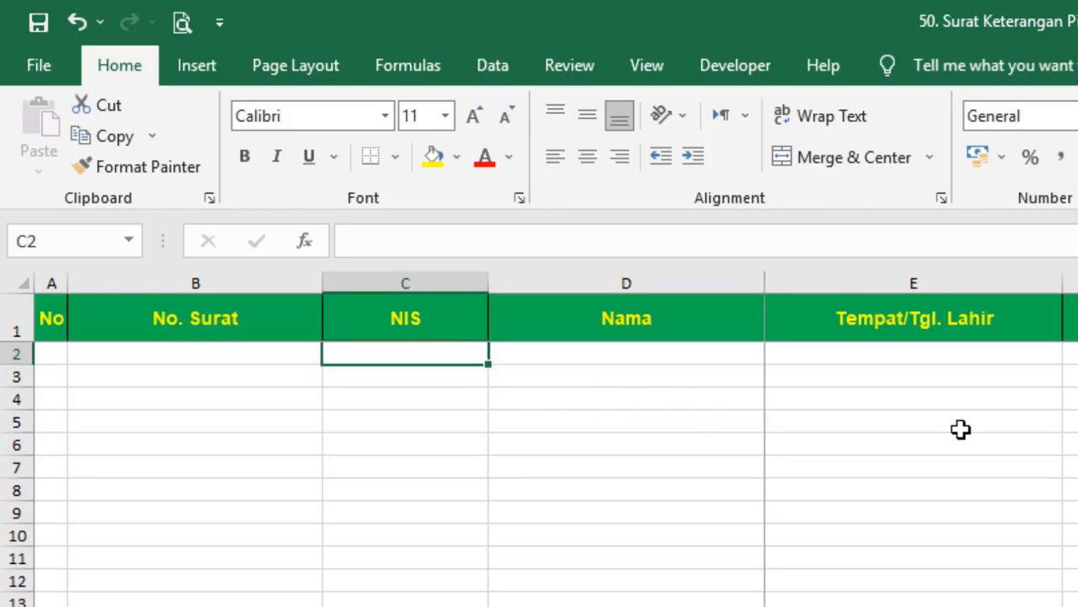
pyautogui.click(700, 346)
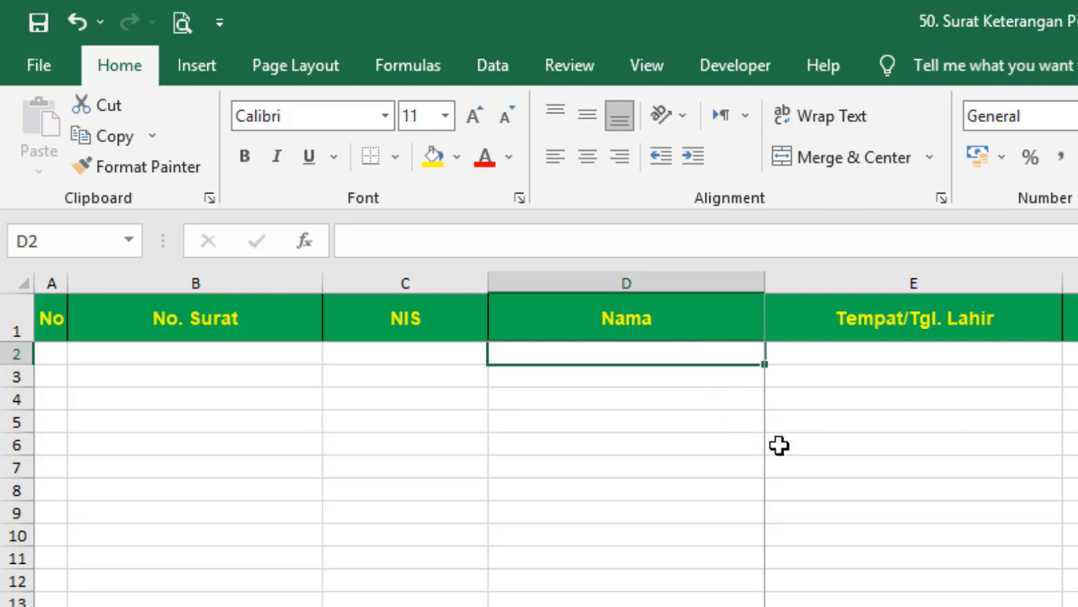
pyautogui.write('=v')
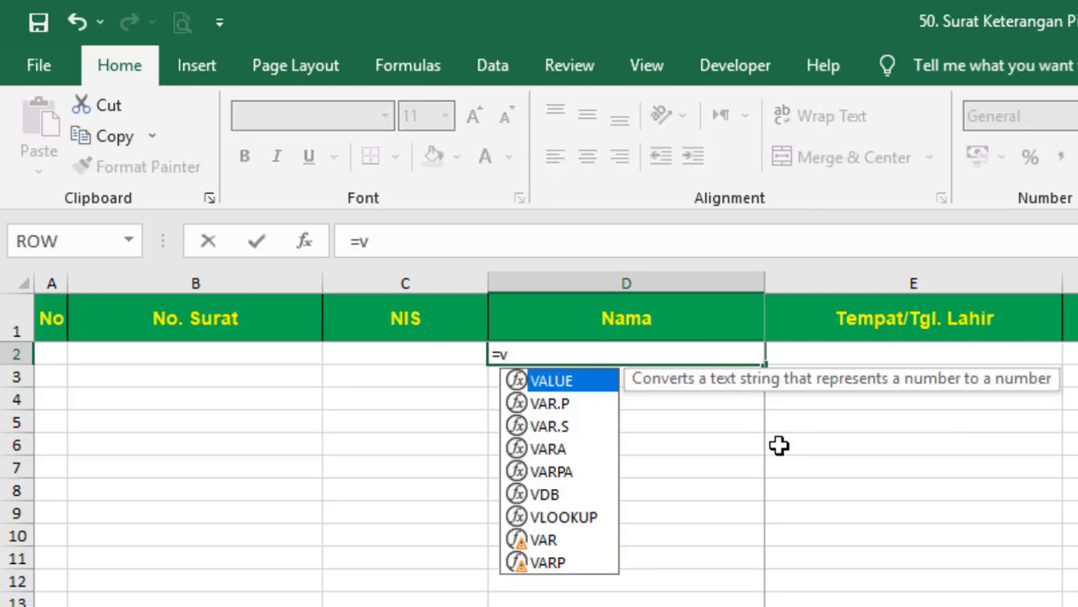
pyautogui.write('lookup')
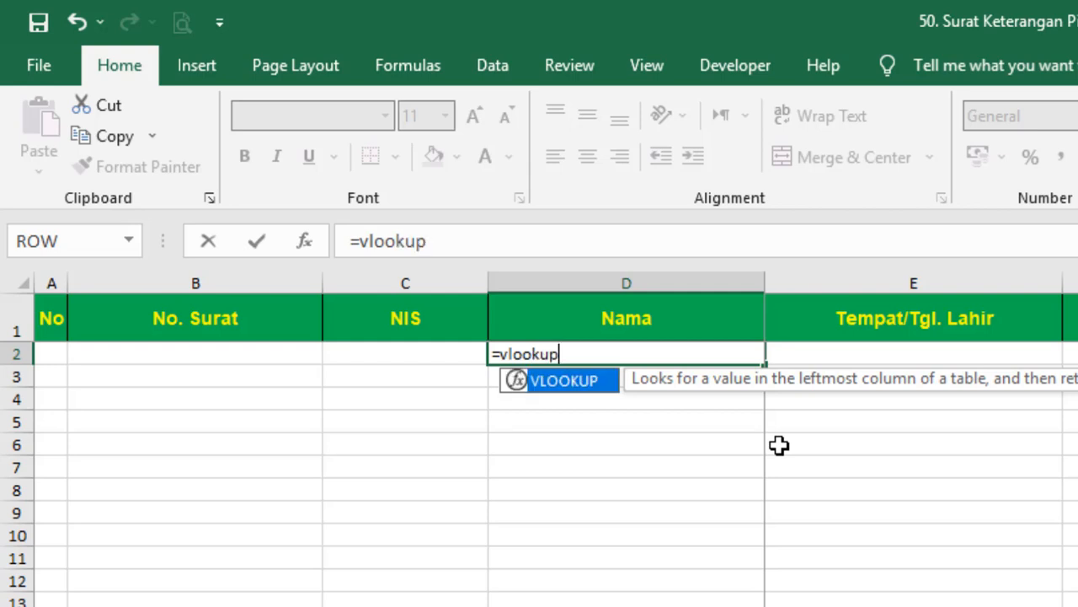
pyautogui.write('(')
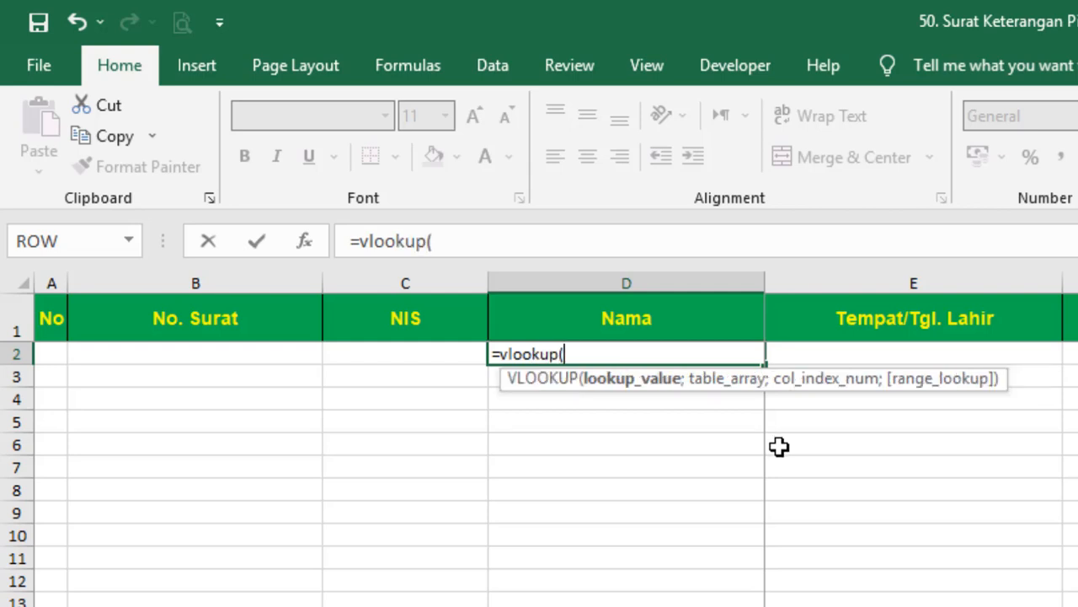
pyautogui.click(420, 353)
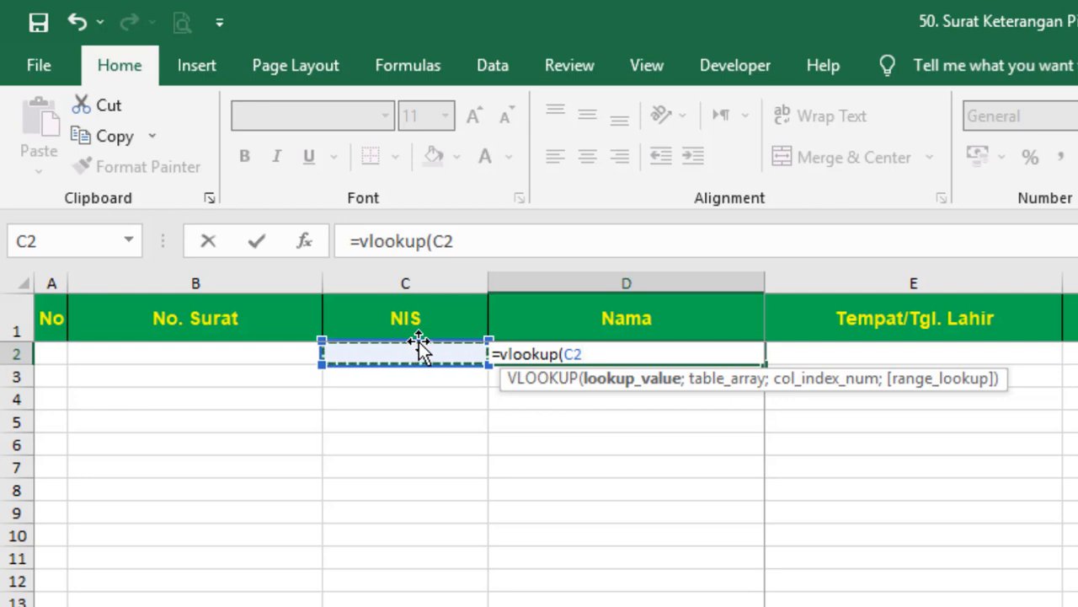
pyautogui.write(';')
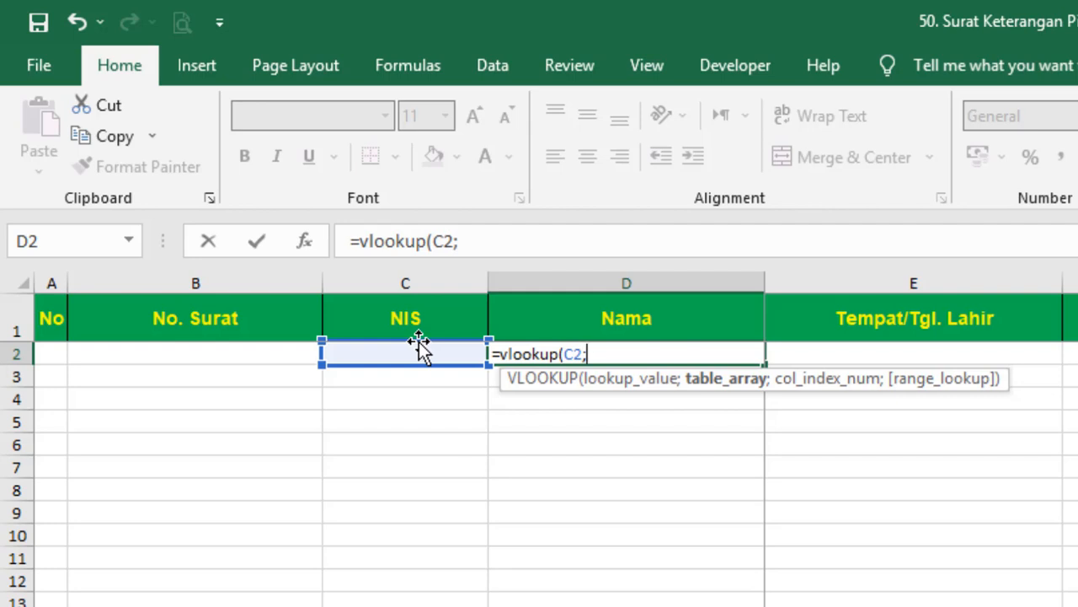
# - Complete the D2 VLOOKUP formula with table datasiswa, column index 3 and exact match FALSE
pyautogui.write('da')
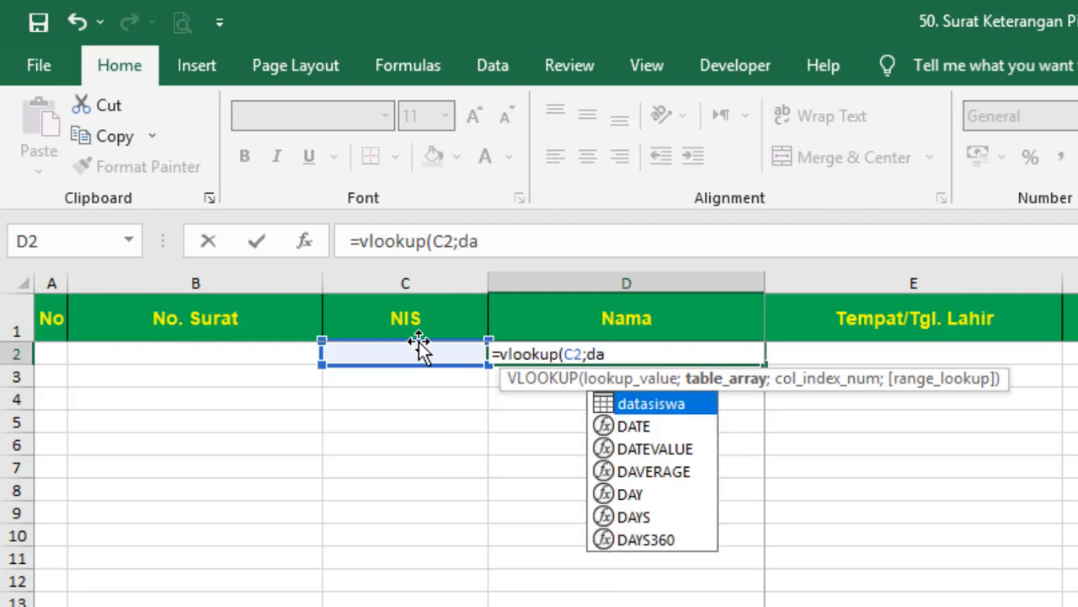
pyautogui.write('tasusw')
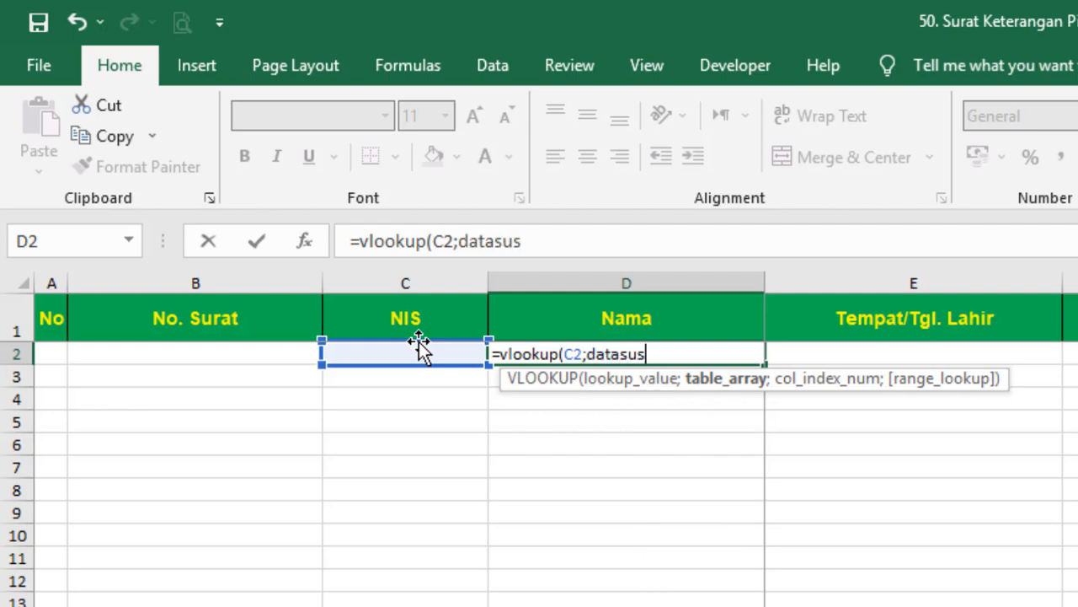
pyautogui.press('BackSpace')
pyautogui.press('BackSpace')
pyautogui.press('BackSpace')
pyautogui.write('iswa')
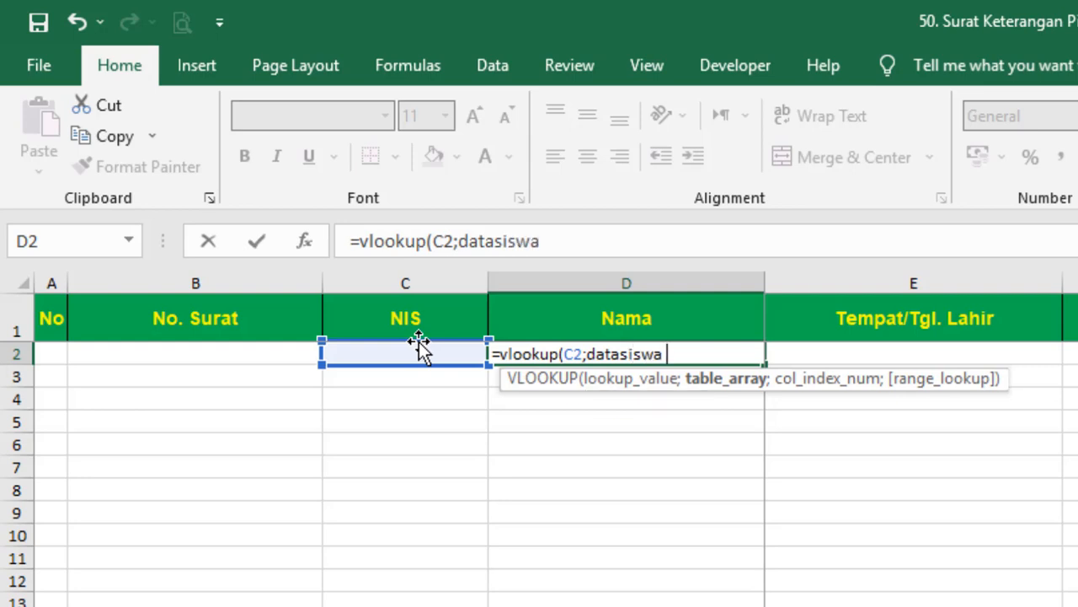
pyautogui.press('BackSpace')
pyautogui.write(';')
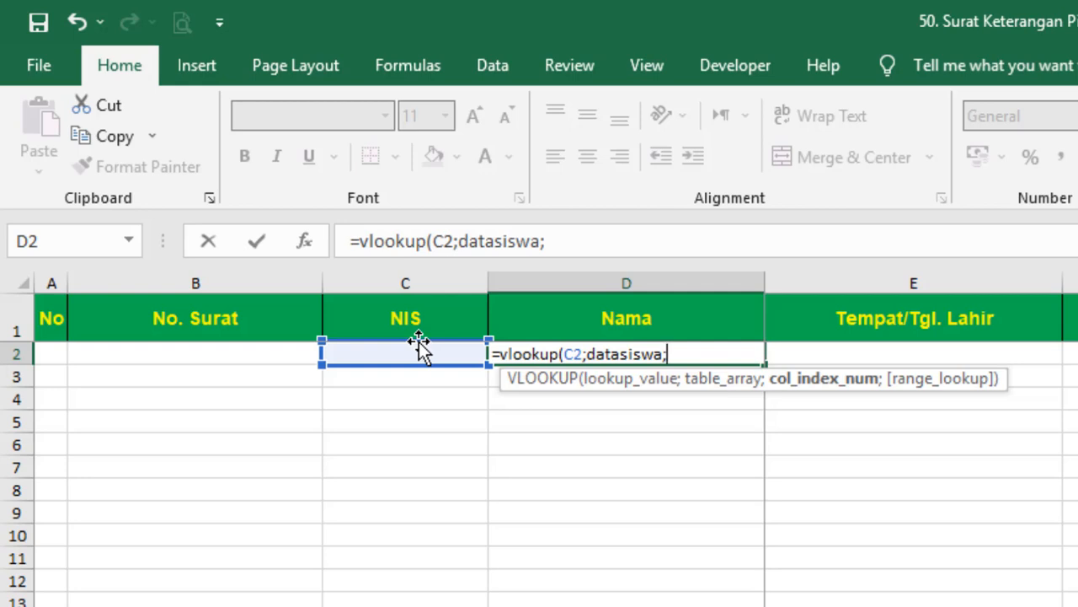
pyautogui.write('3;fala')
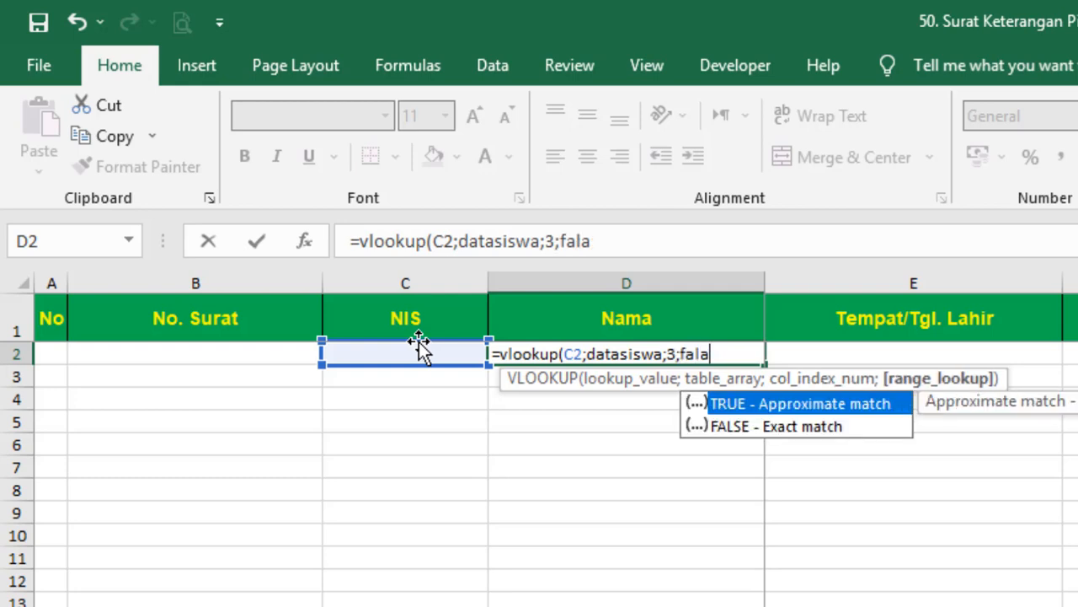
pyautogui.press('BackSpace')
pyautogui.write('se)')
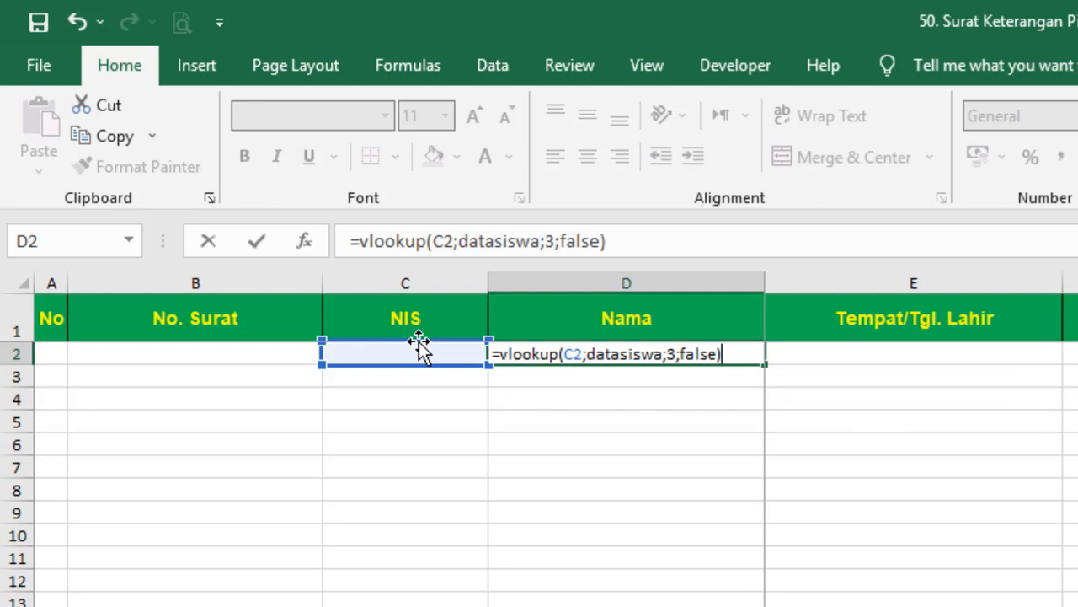
pyautogui.press('Return')
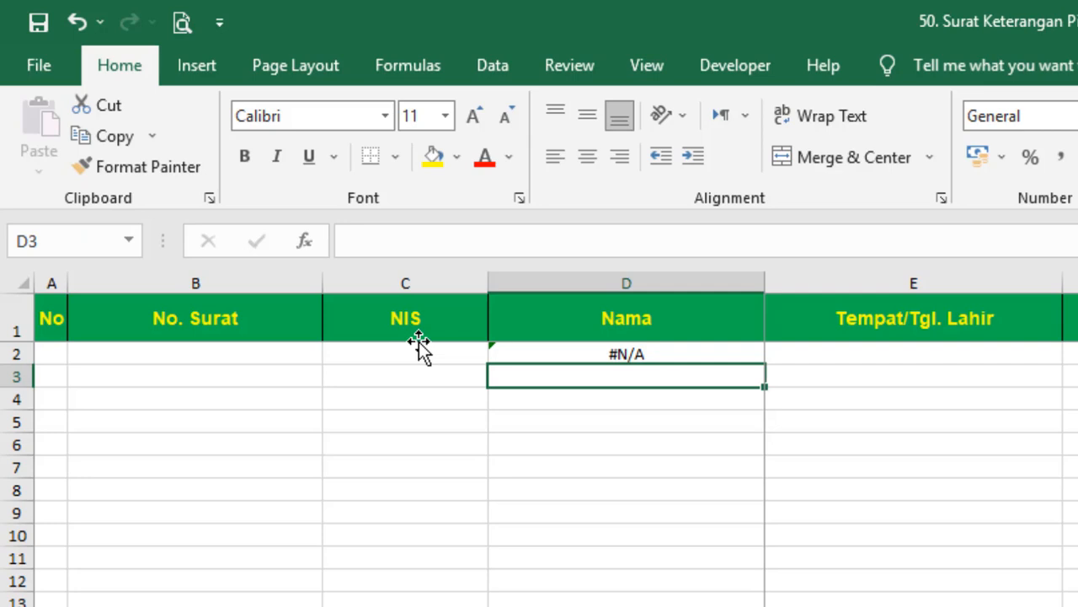
# - Enter the NIS of student No 6 from the Database sheet into Keluar cell C2 and center it
pyautogui.click(606, 352)
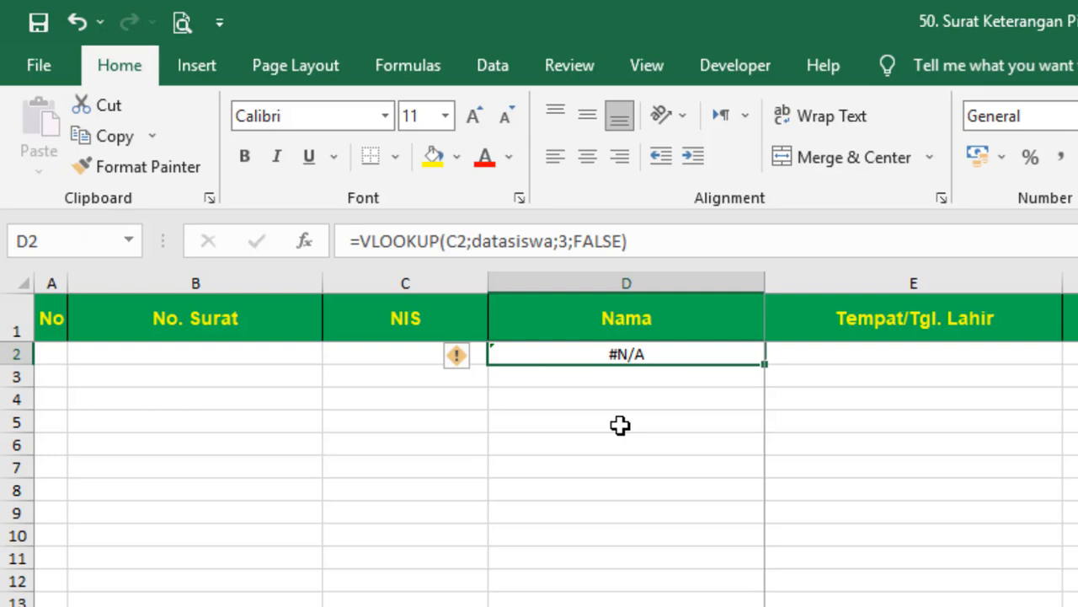
pyautogui.click(392, 346)
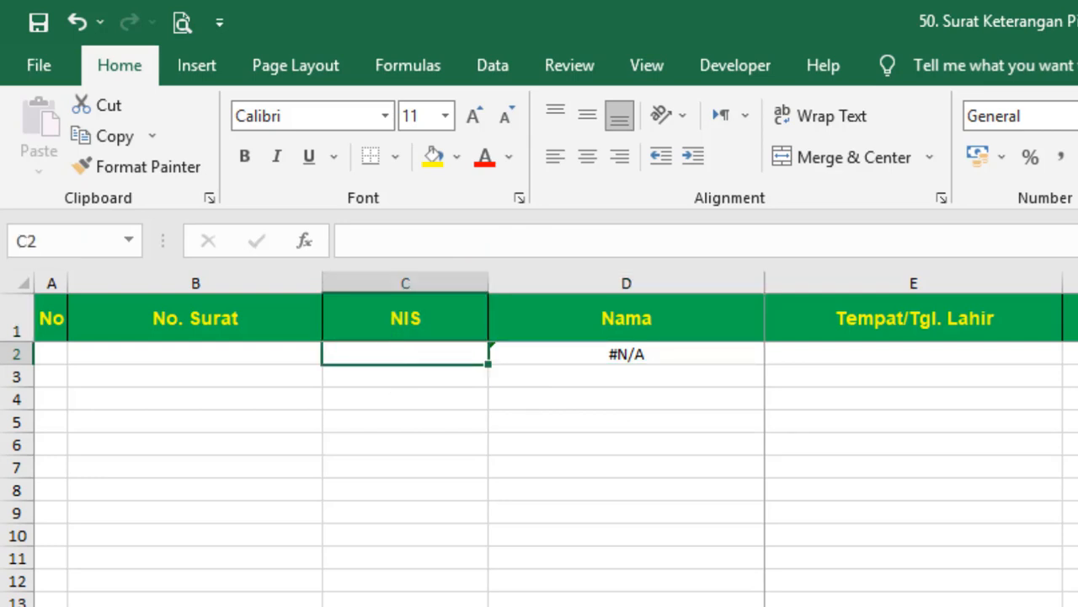
pyautogui.hotkey('ctrl', 'pageup')
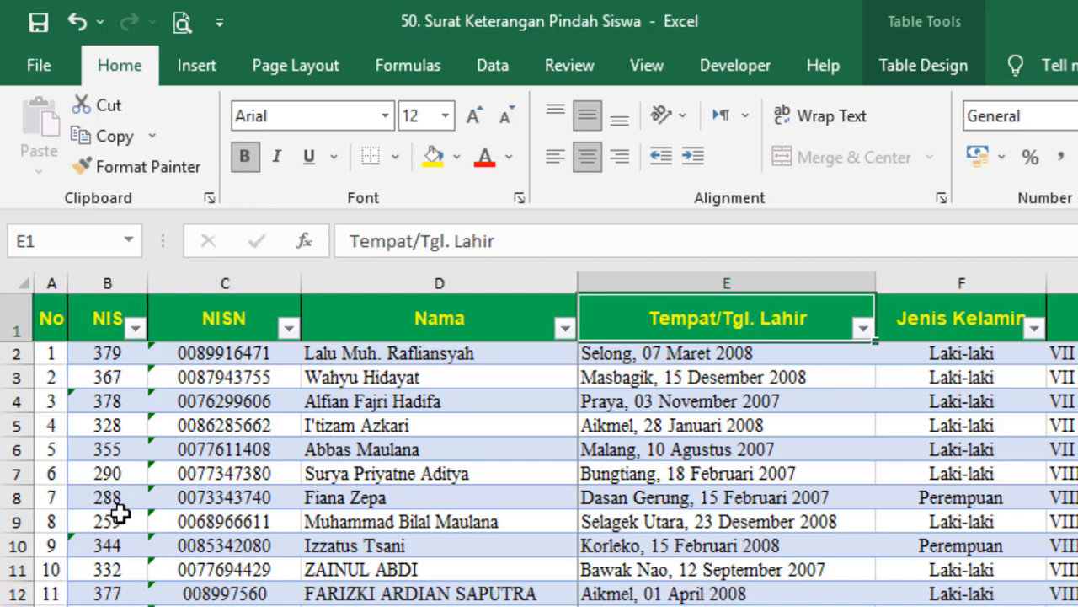
pyautogui.hotkey('ctrl', 'pagedown')
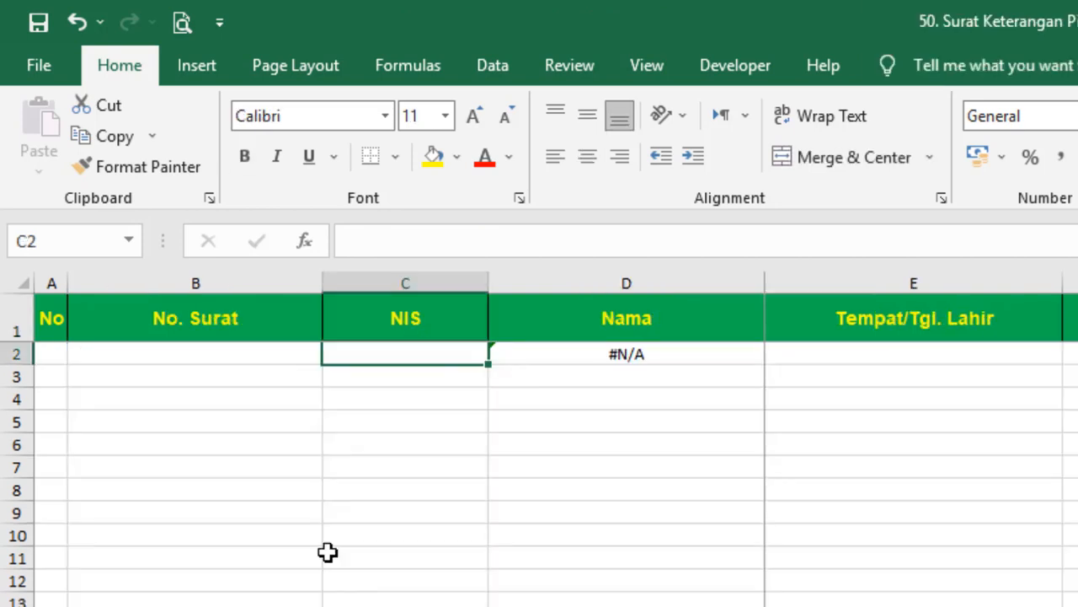
pyautogui.write('290')
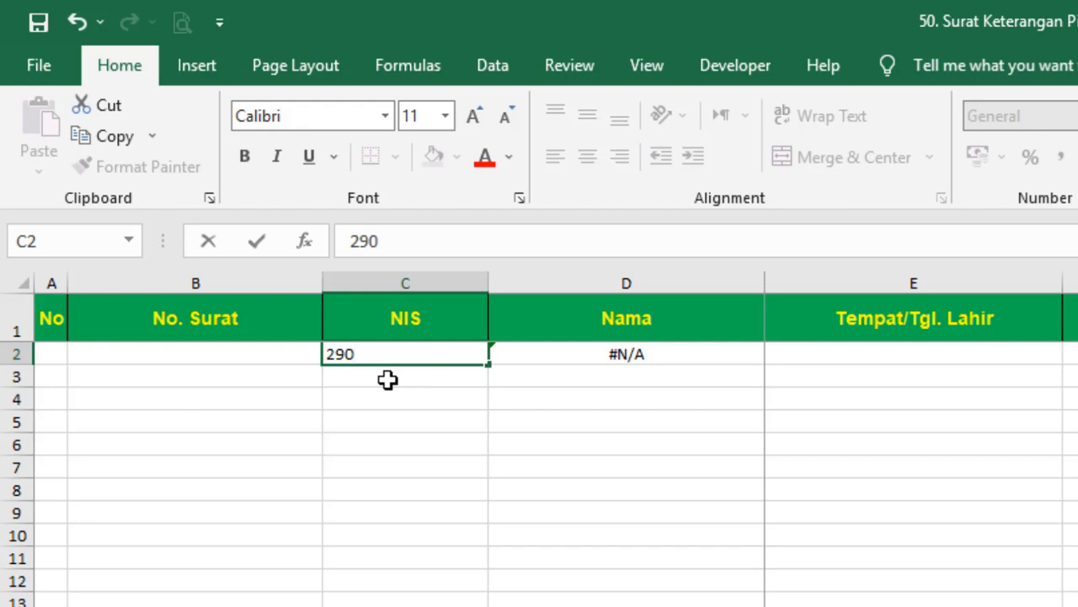
pyautogui.press('Return')
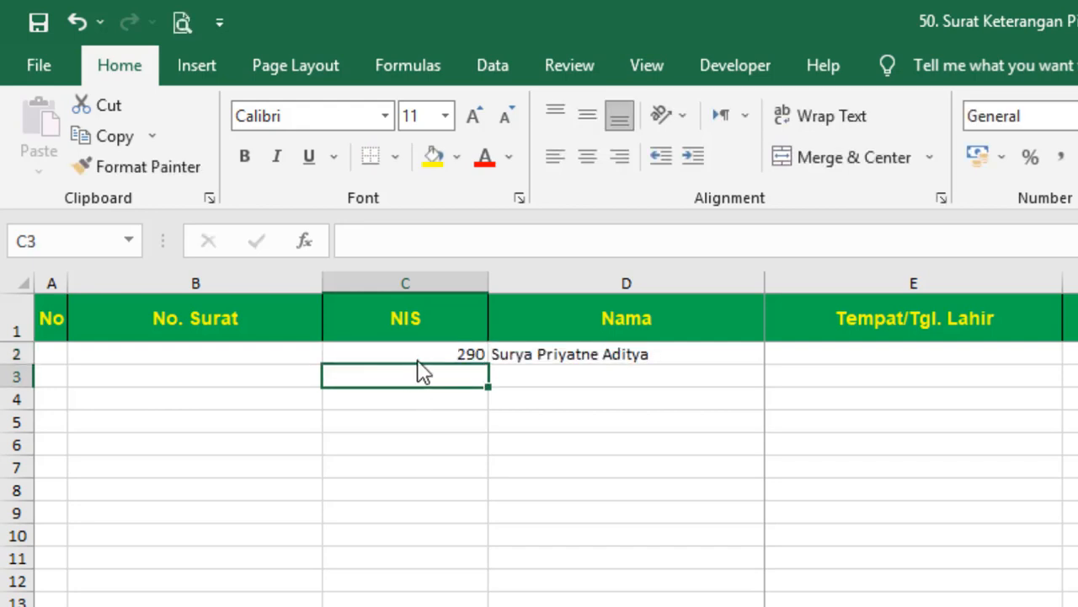
pyautogui.click(416, 352)
pyautogui.click(588, 160)
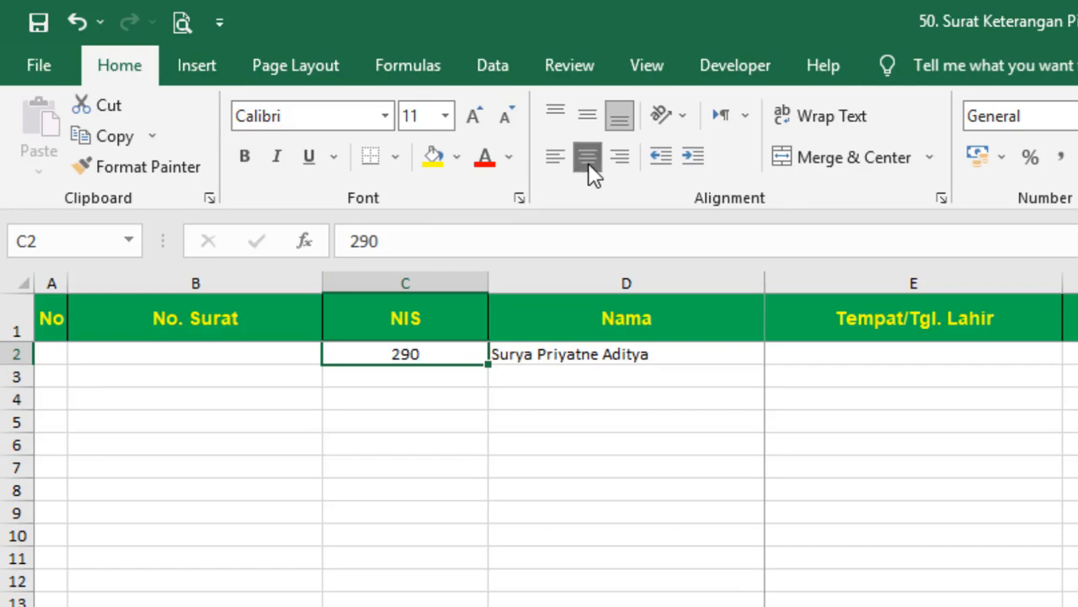
# - Lock only the column of the lookup reference in the D2 formula, making it =VLOOKUP($C2;datasiswa;3;FALSE)
pyautogui.click(642, 354)
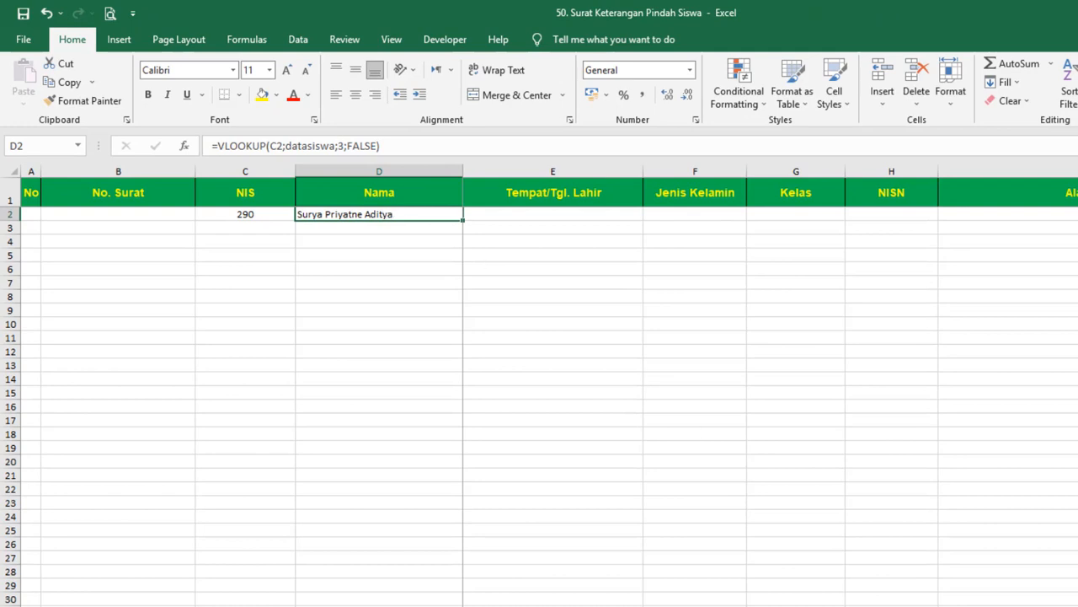
pyautogui.hscroll(2, 770, 386)
pyautogui.hscroll(-2, 770, 385)
pyautogui.click(278, 146)
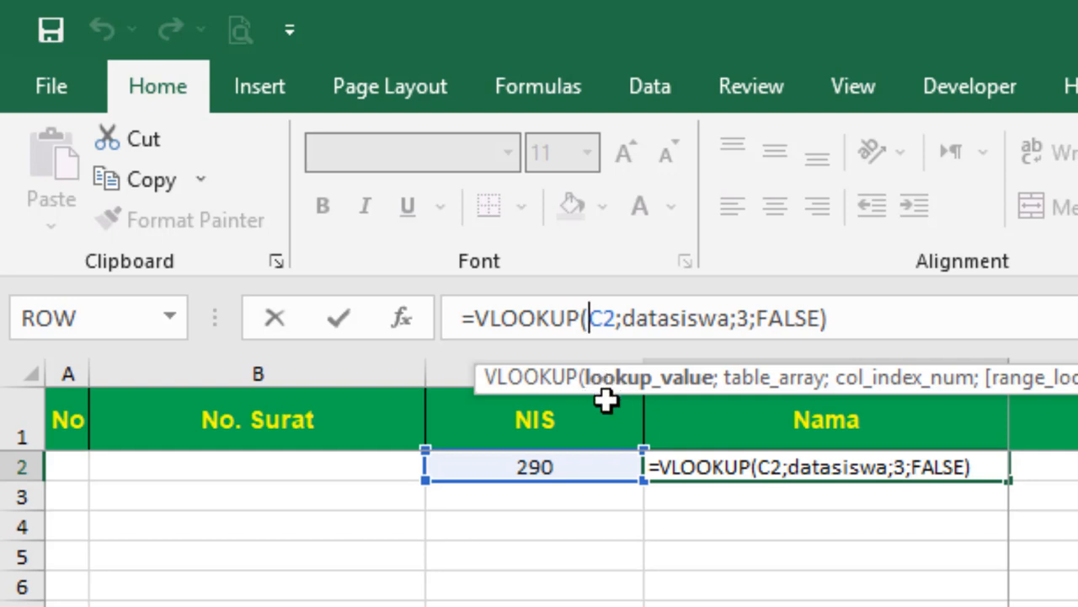
pyautogui.press('F4')
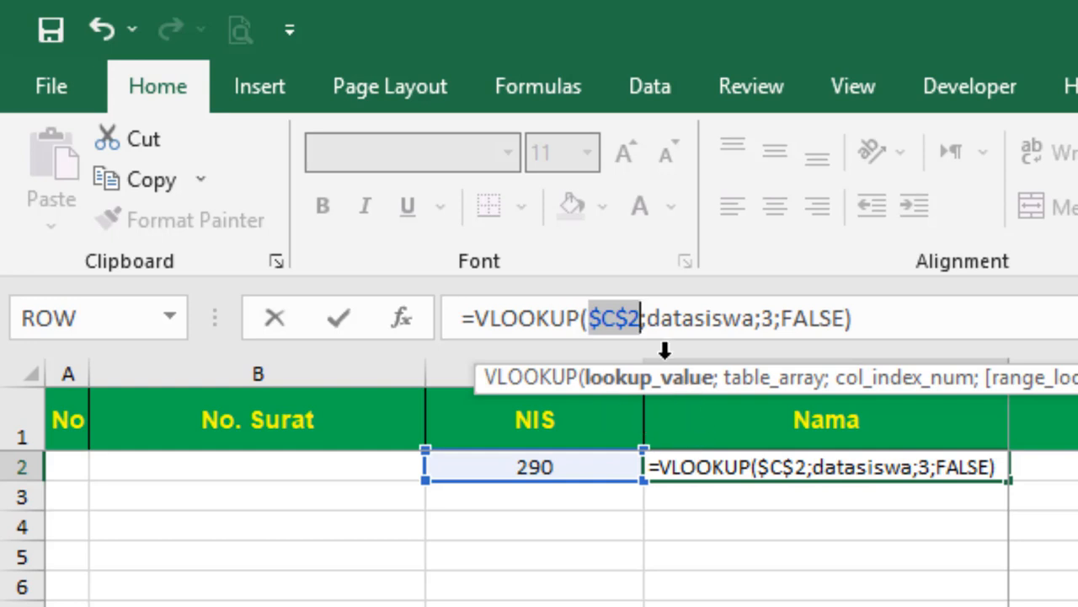
pyautogui.click(631, 320)
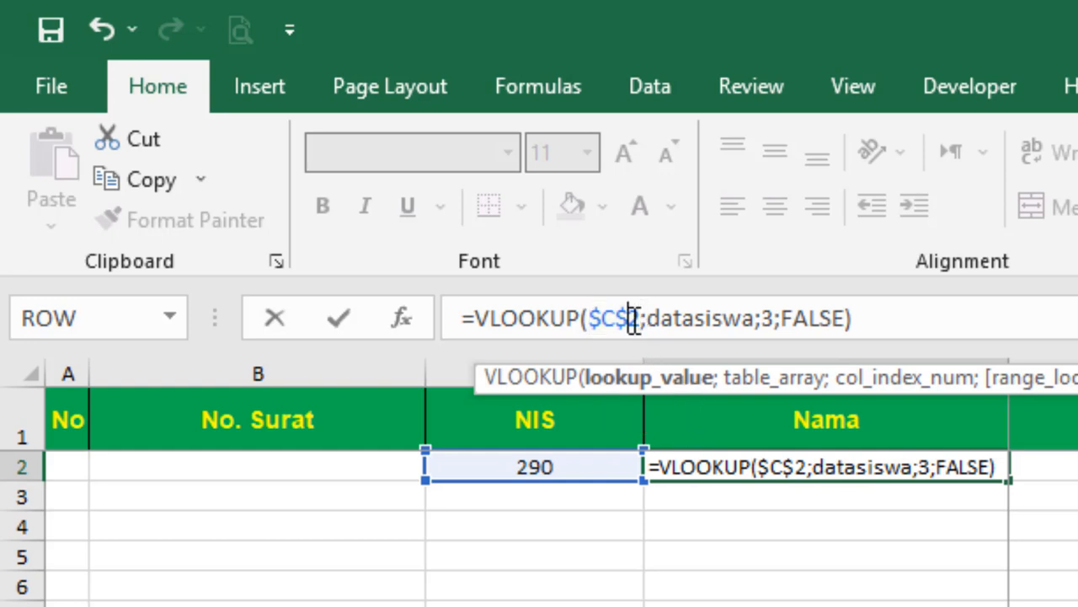
pyautogui.press('BackSpace')
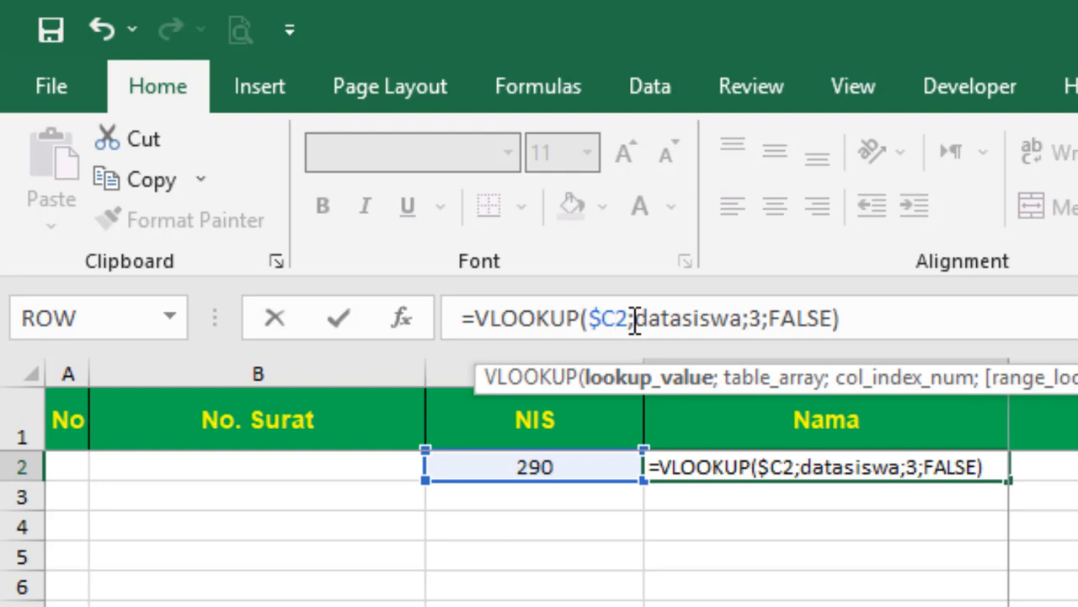
pyautogui.press('Return')
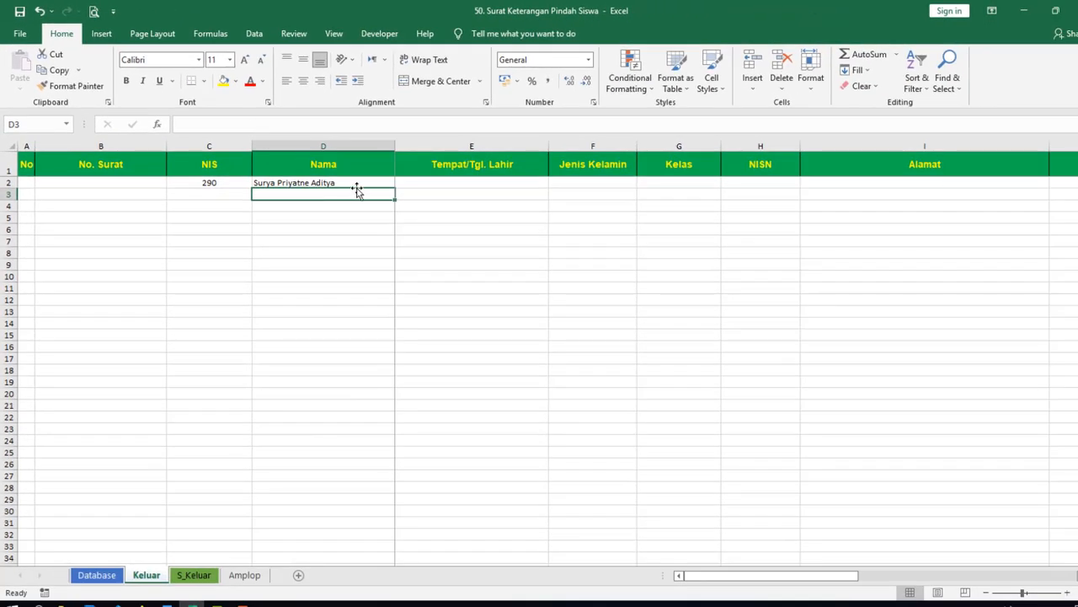
# - Fill the Nama formula in D2 across row 2 through the Nama Ortu column, J2
pyautogui.click(358, 182)
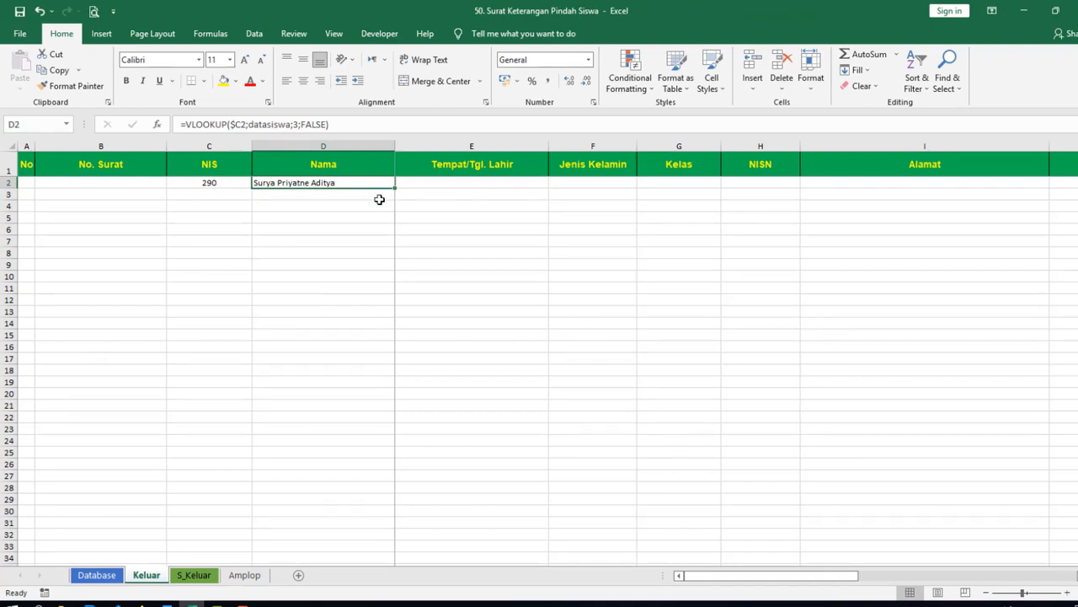
pyautogui.moveTo(397, 191); pyautogui.dragTo(583, 165)
pyautogui.click(818, 510)
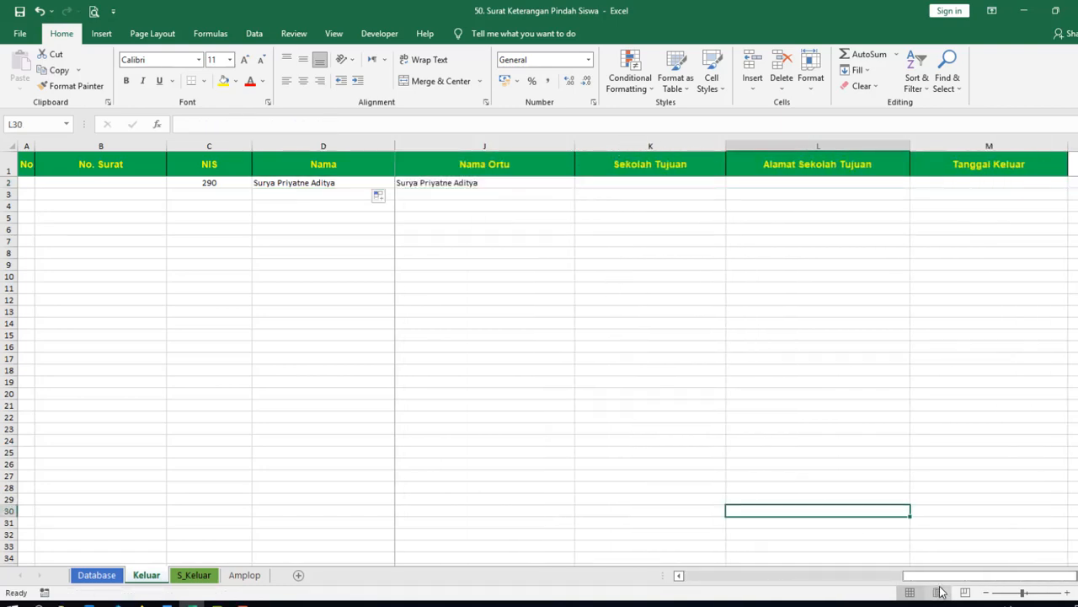
pyautogui.moveTo(940, 577); pyautogui.dragTo(701, 573)
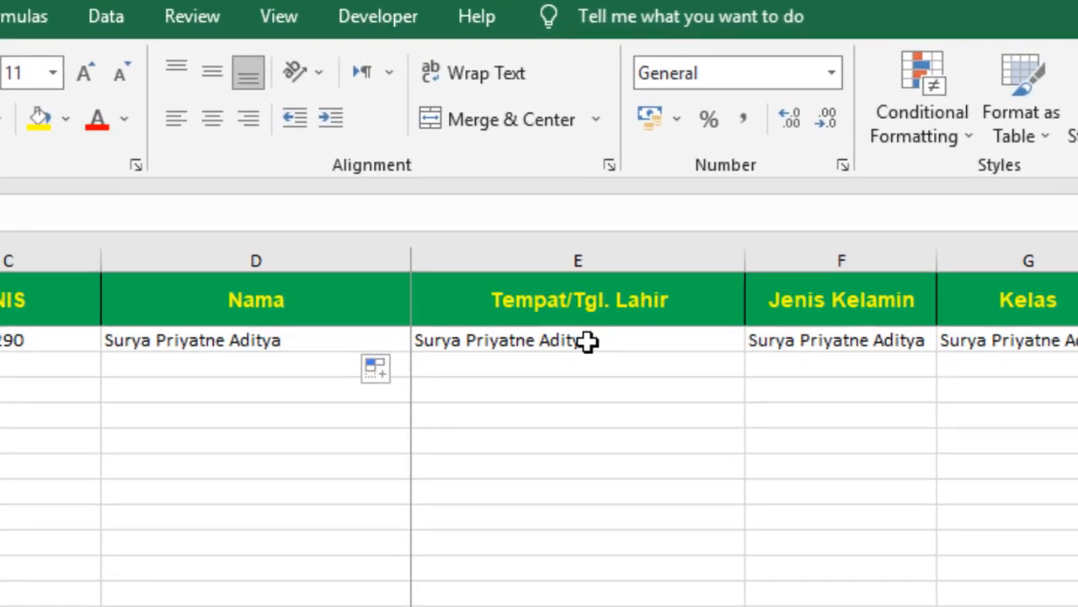
# - Set the VLOOKUP column index in the Tempat/Tgl. Lahir cell E2 to 4
pyautogui.click(476, 183)
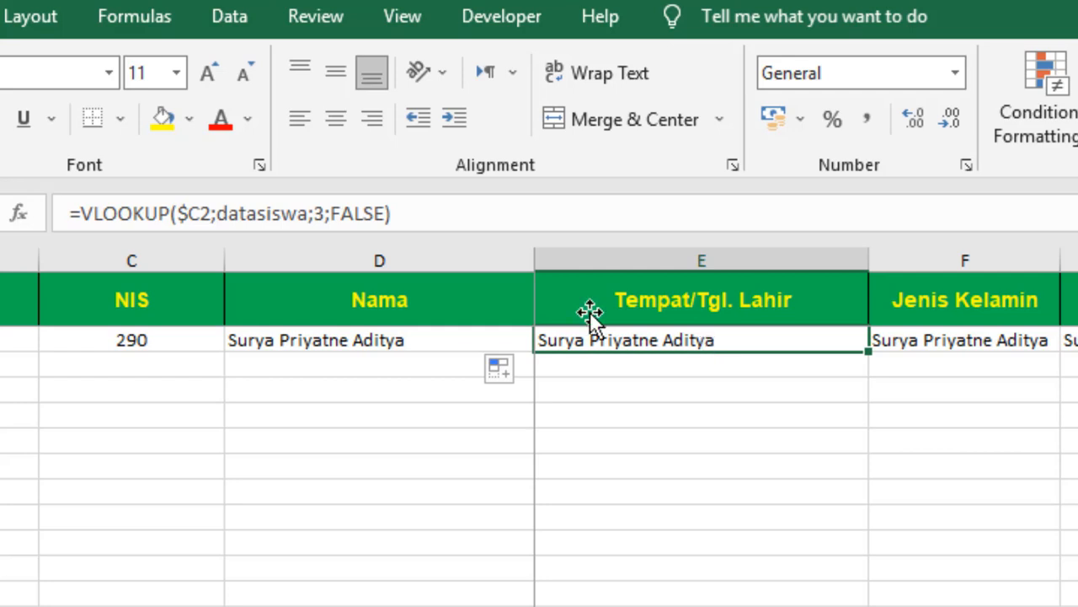
pyautogui.click(315, 216)
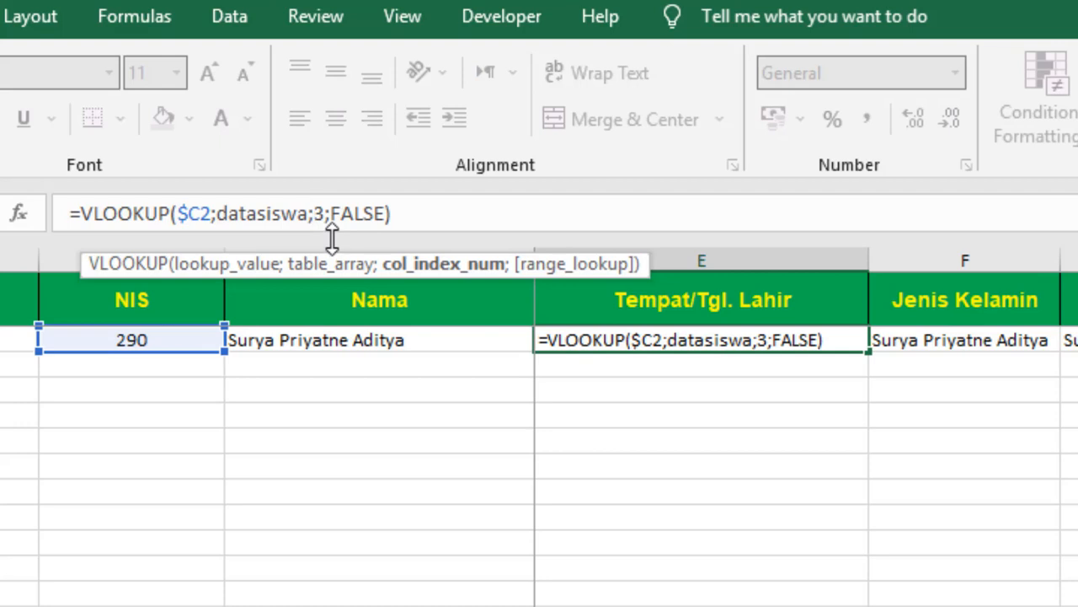
pyautogui.press('Delete')
pyautogui.write('4')
pyautogui.press('Tab')
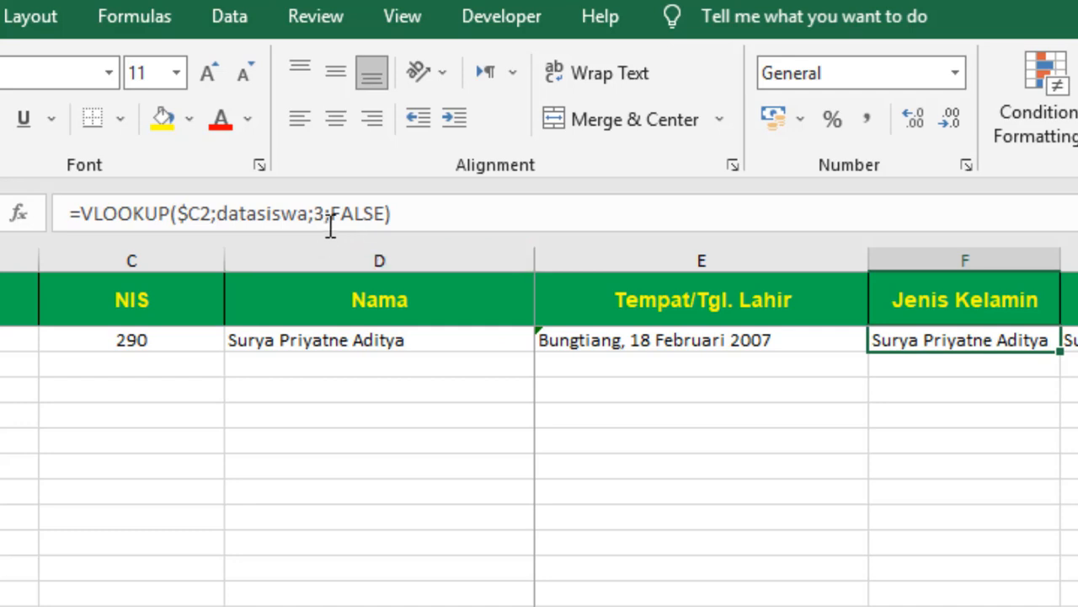
# - Set the VLOOKUP column index in the Jenis Kelamin cell F2 to 5
pyautogui.click(326, 214)
pyautogui.press('BackSpace')
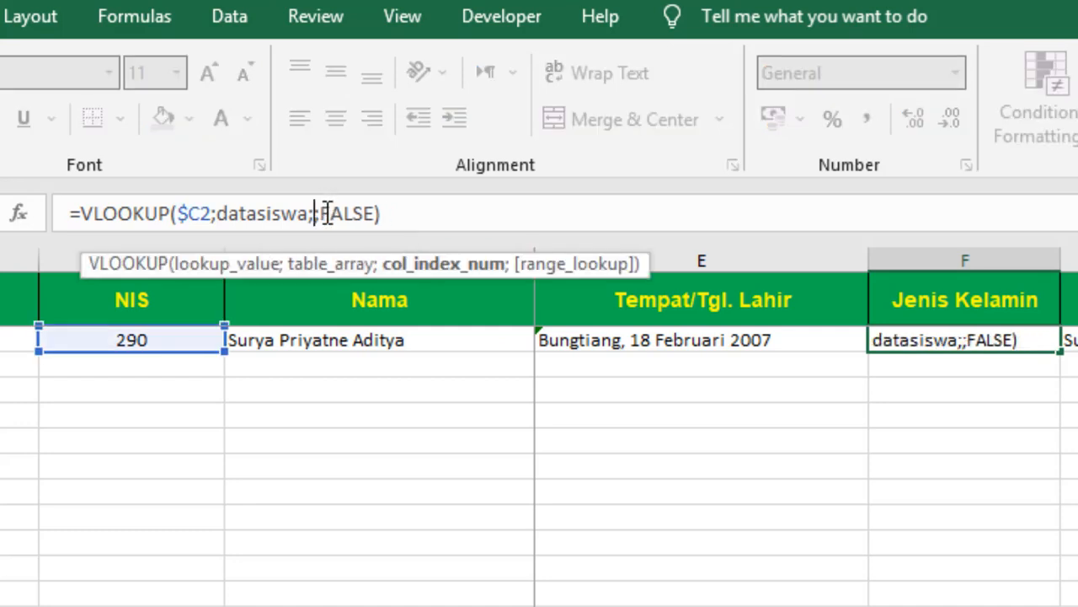
pyautogui.write('5')
pyautogui.press('Return')
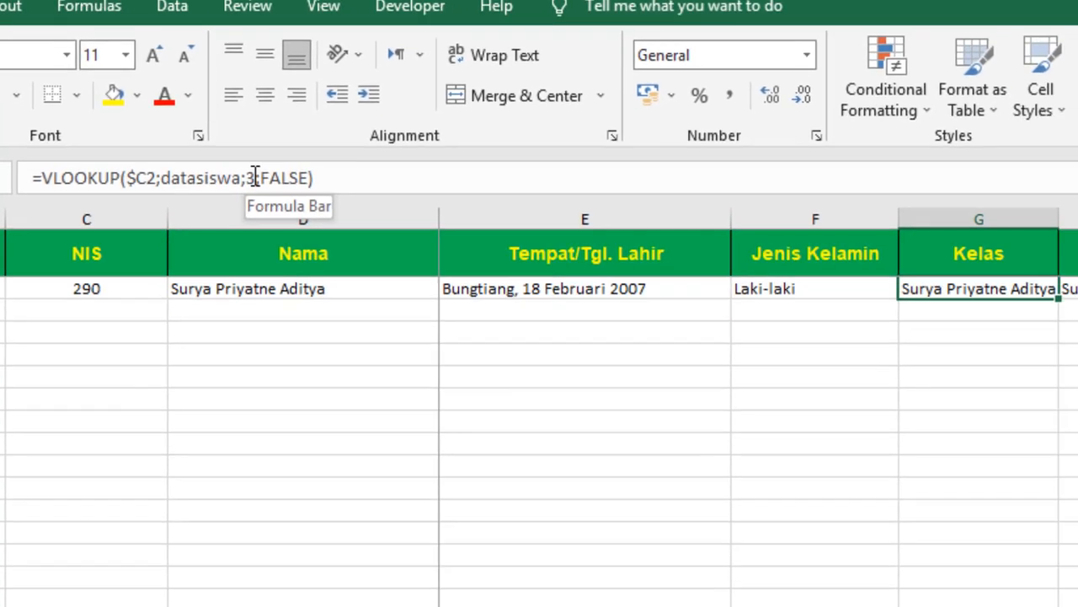
# - Set the VLOOKUP column index in the Kelas cell G2 to 6
pyautogui.click(299, 224)
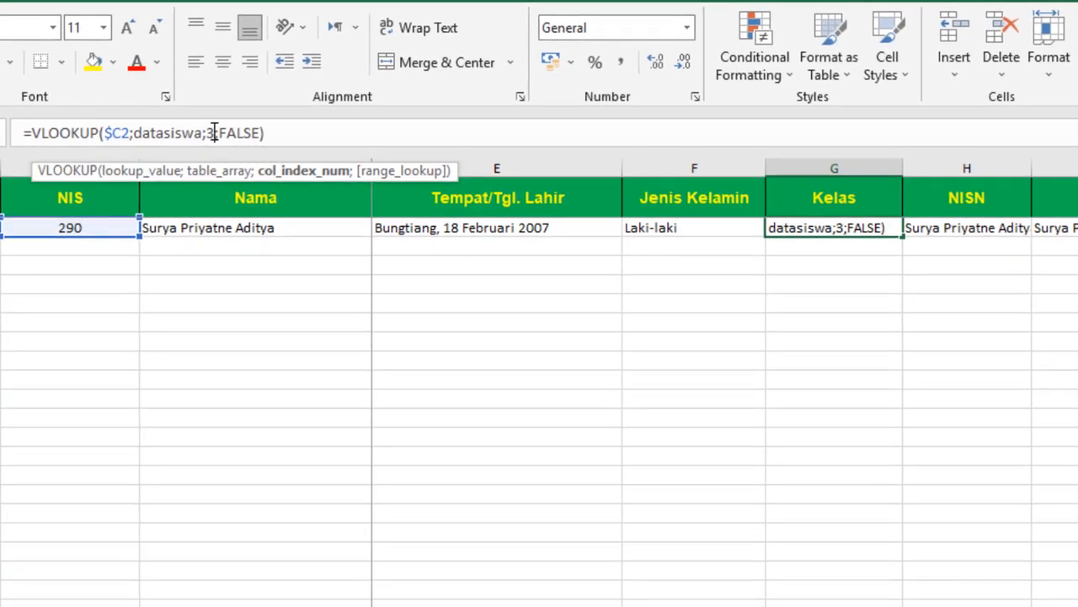
pyautogui.press('BackSpace')
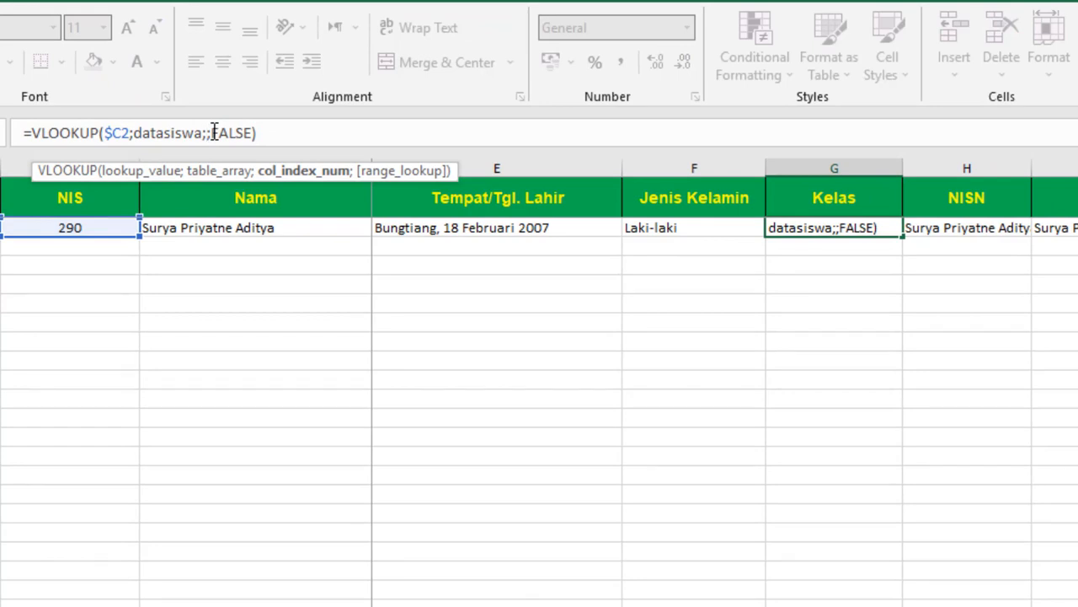
pyautogui.write('6')
pyautogui.press('Tab')
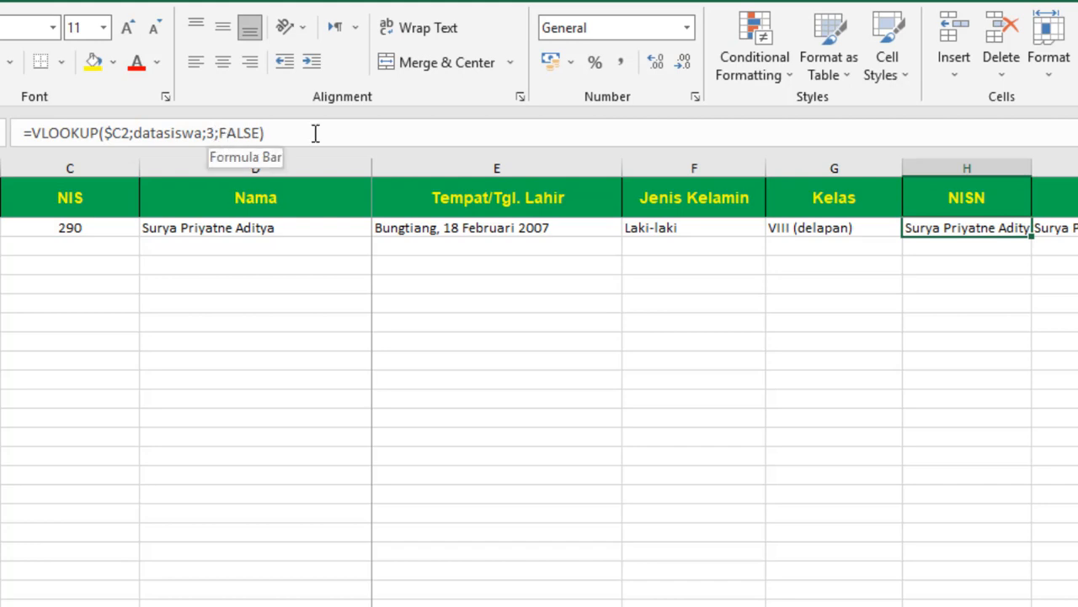
# - Set the VLOOKUP column index in the NISN cell H2 to 2
pyautogui.click(212, 135)
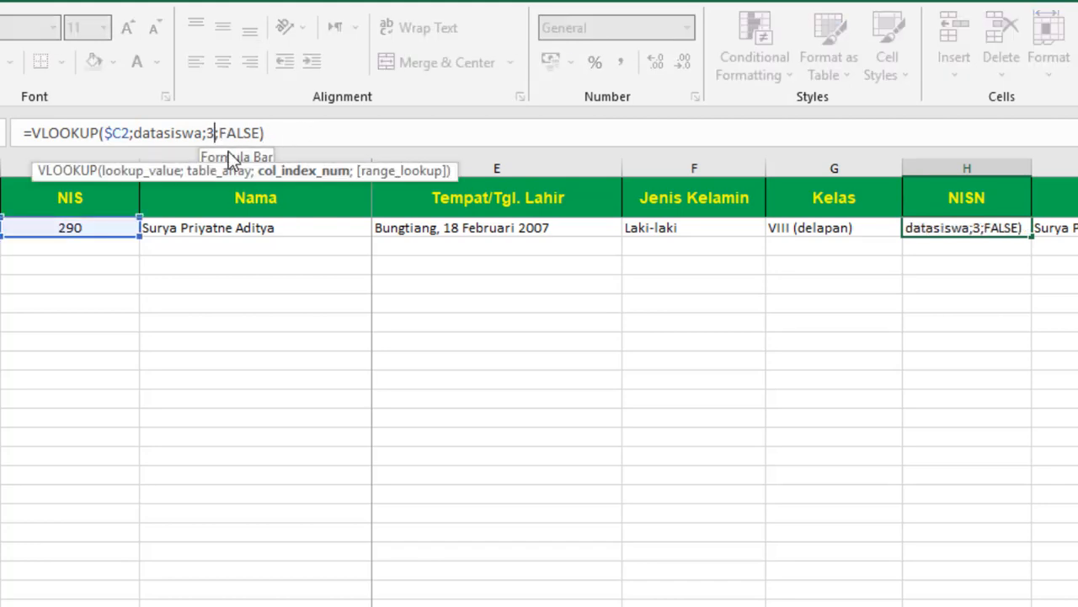
pyautogui.press('BackSpace')
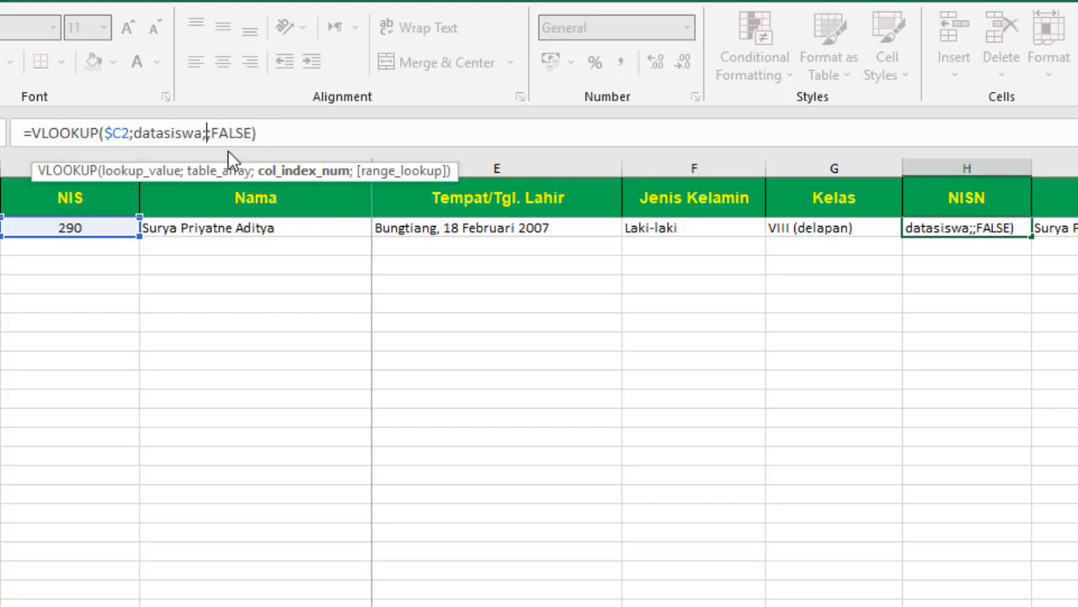
pyautogui.write('2')
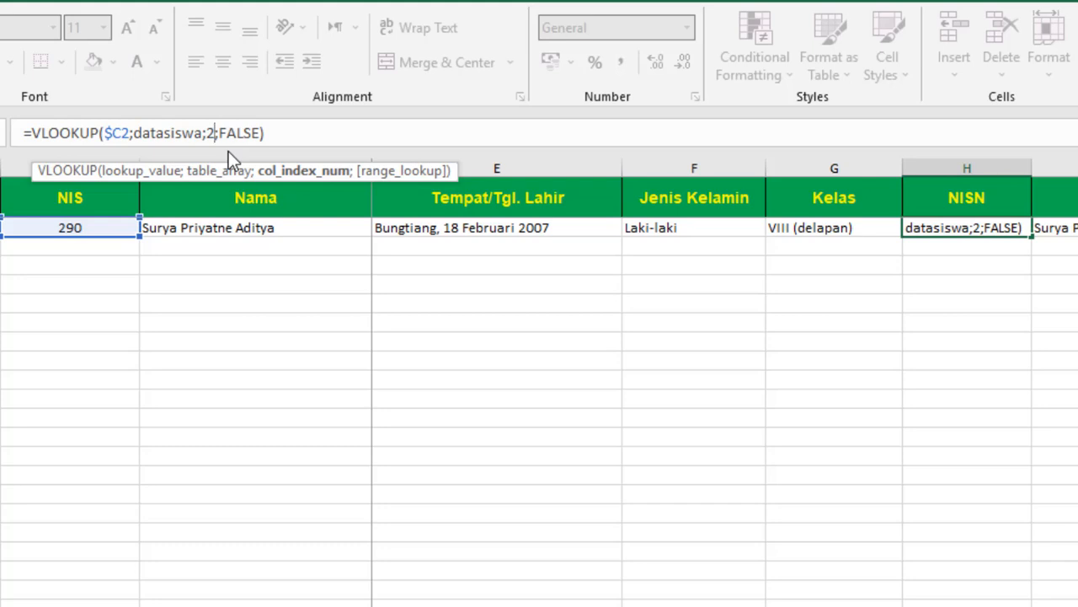
pyautogui.press('Tab')
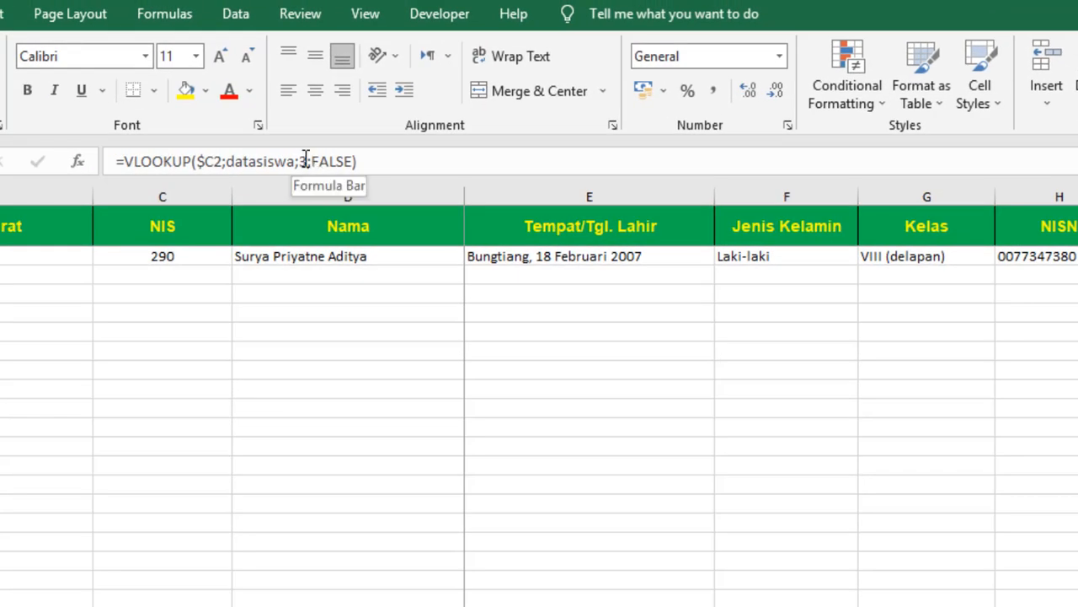
# - Set the VLOOKUP column index in the Alamat cell I2 to 7
pyautogui.click(305, 160)
pyautogui.press('BackSpace')
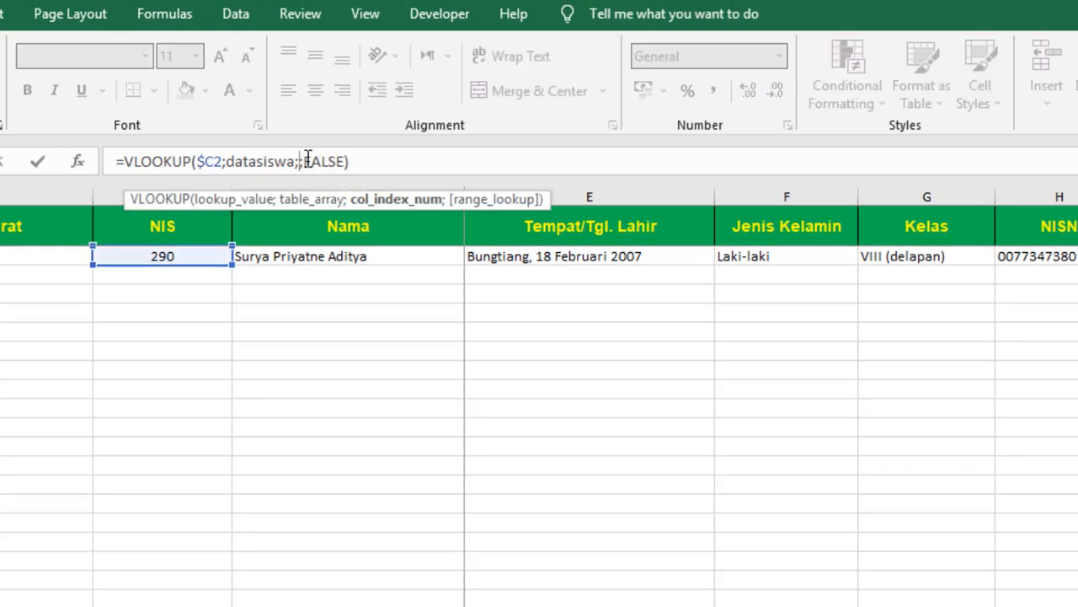
pyautogui.write('7')
pyautogui.press('Return')
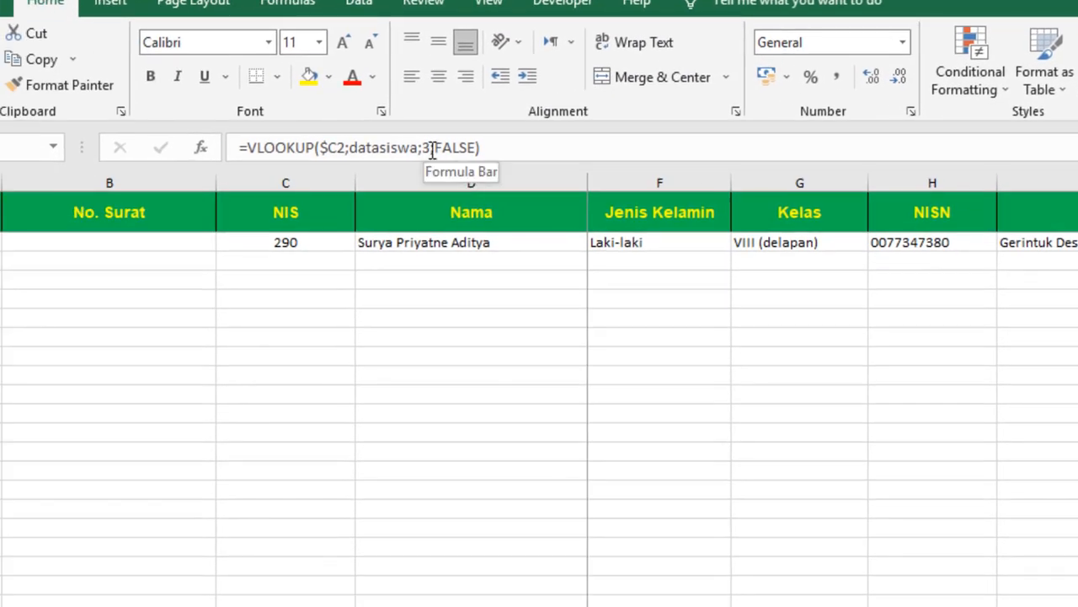
# - Change the VLOOKUP column index in the Nama Ortu cell J2 to that of the Nama Ortu column in datasiswa
pyautogui.click(431, 148)
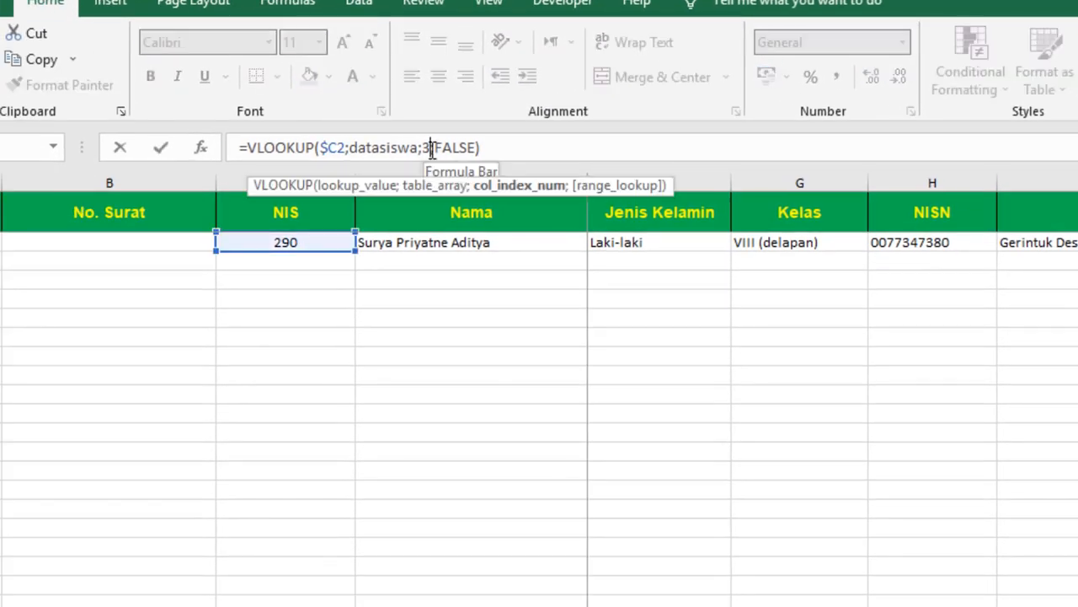
pyautogui.press('Return')
pyautogui.click(42, 450)
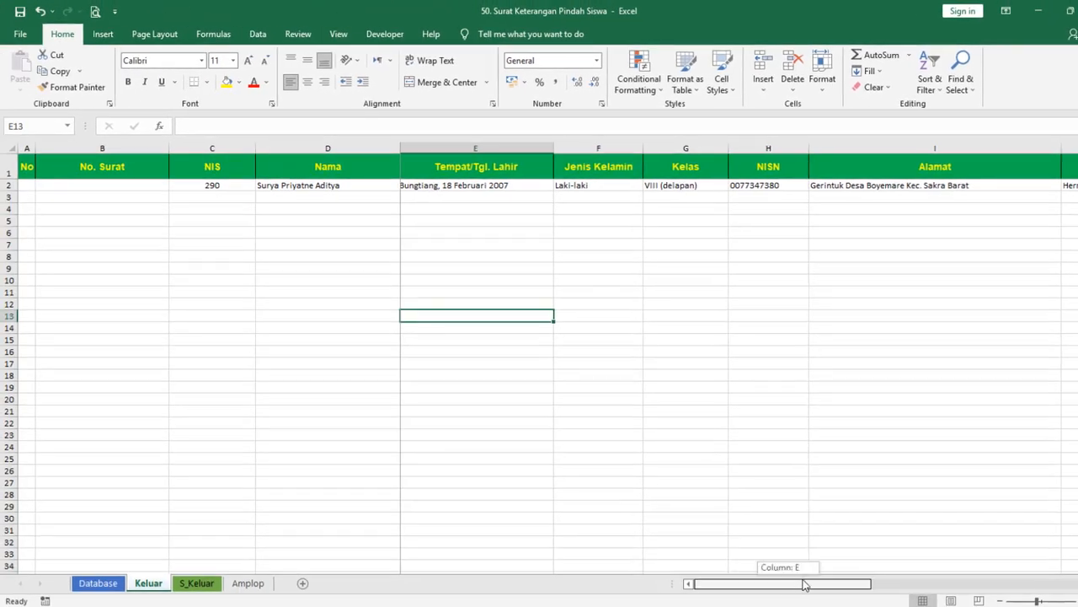
# - Review the Nama Ortu result and the Sekolah Tujuan, Alamat Sekolah Tujuan, Tanggal Keluar and No. Surat cells in row 2 of Keluar
pyautogui.moveTo(804, 584); pyautogui.dragTo(1032, 601)
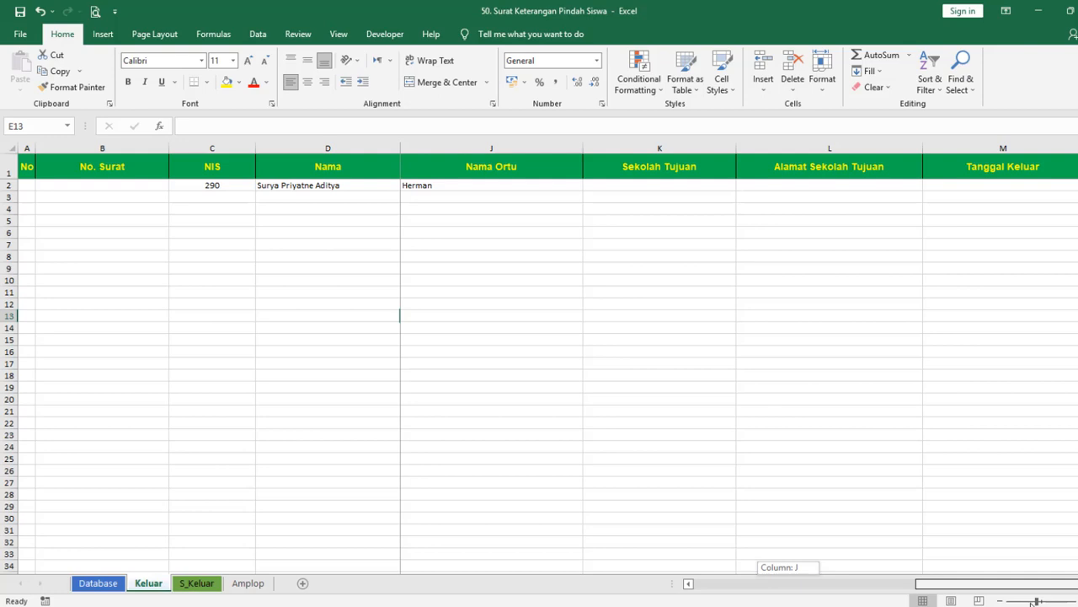
pyautogui.click(686, 180)
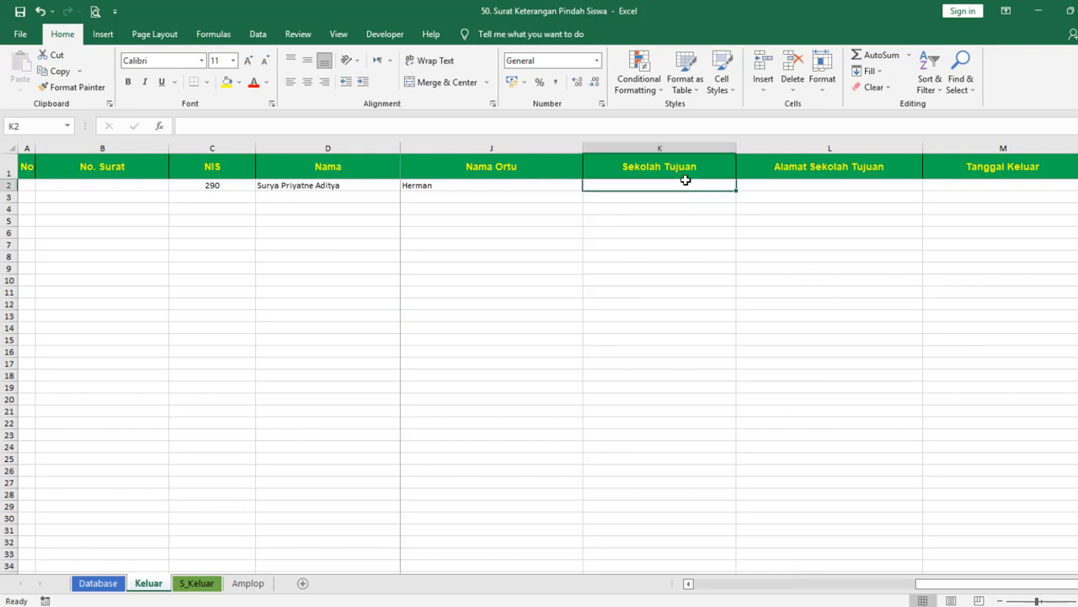
pyautogui.click(804, 185)
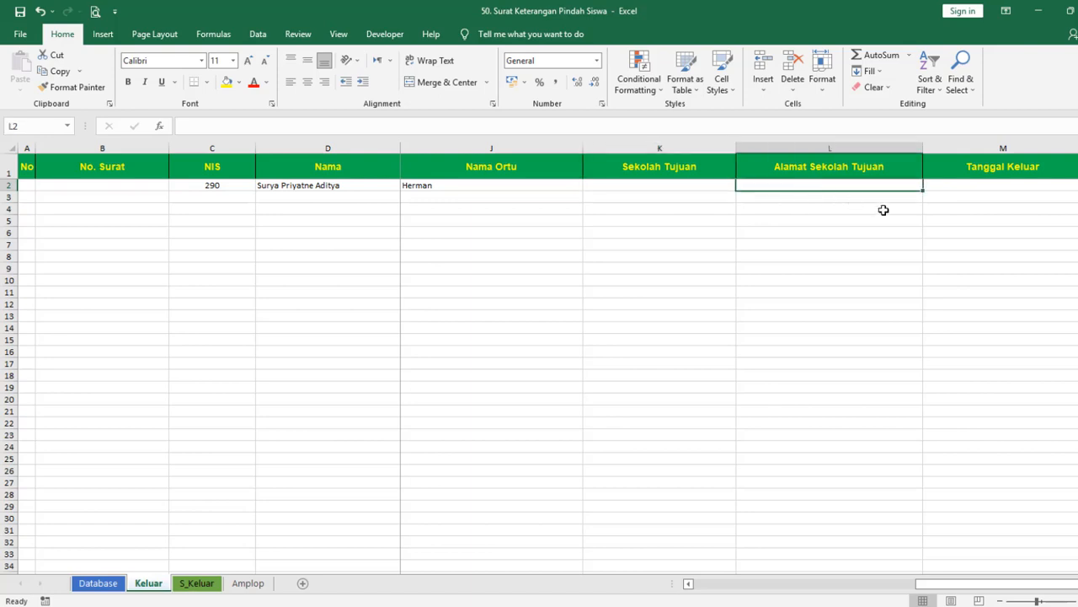
pyautogui.click(975, 185)
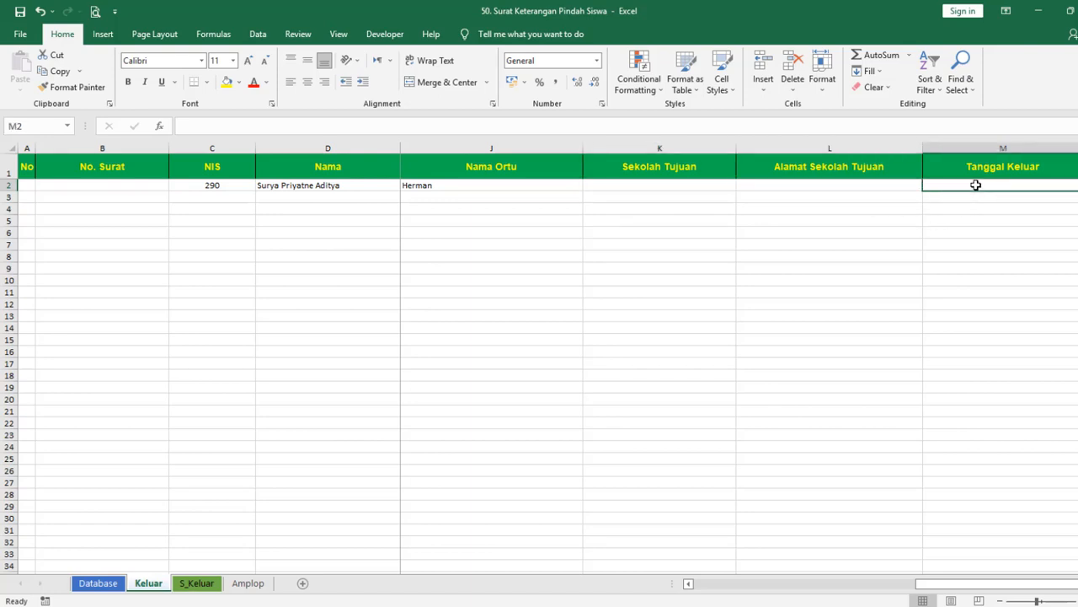
pyautogui.moveTo(959, 583); pyautogui.dragTo(689, 581)
pyautogui.click(415, 301)
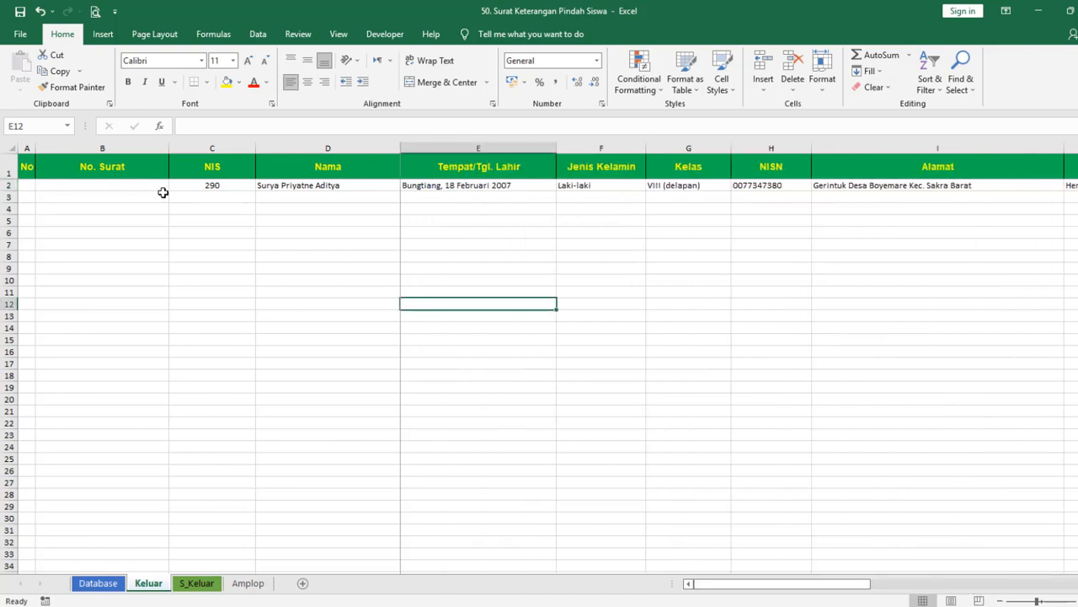
pyautogui.click(139, 187)
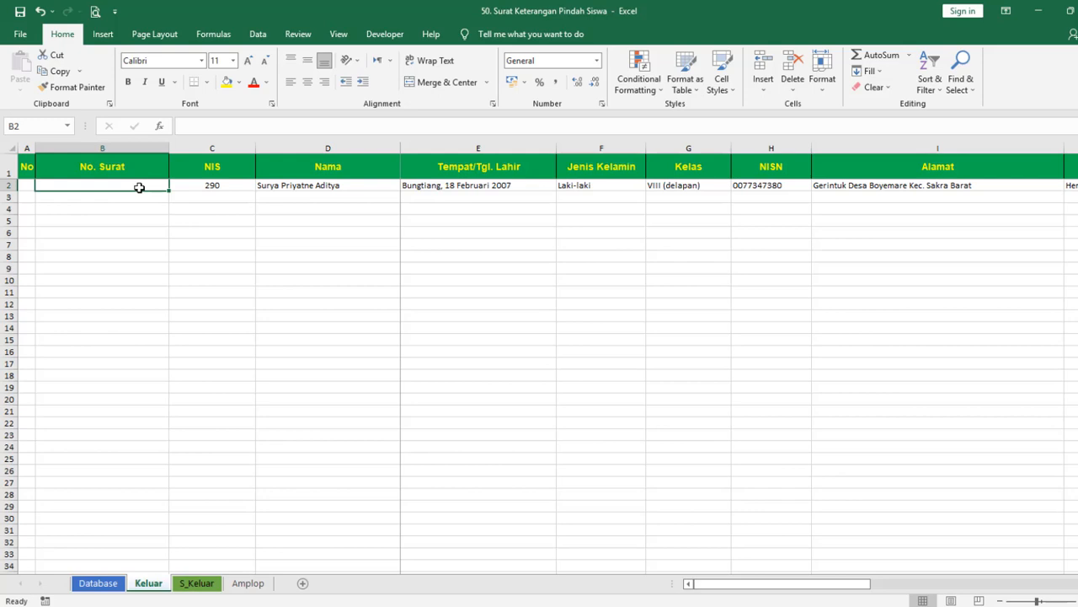
# - Widen the No column A of the Keluar sheet slightly
pyautogui.click(25, 185)
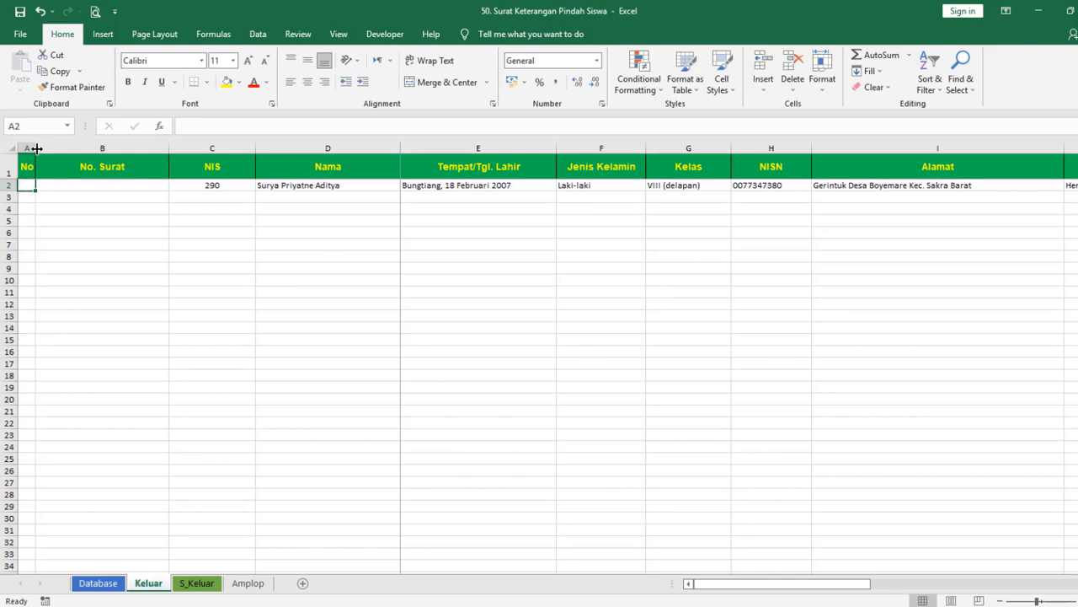
pyautogui.moveTo(36, 148); pyautogui.dragTo(40, 147)
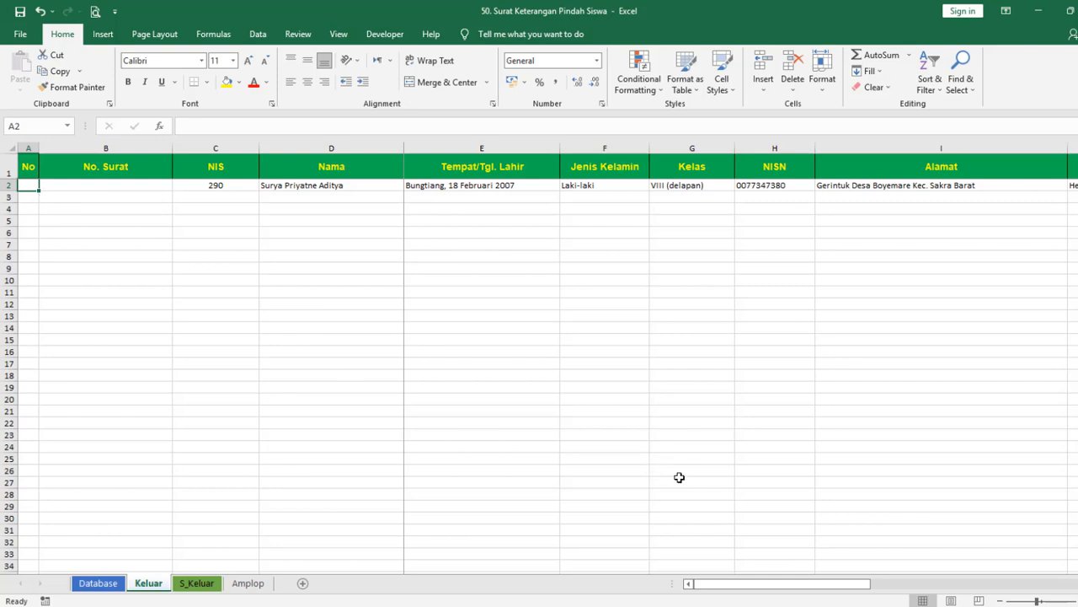
pyautogui.click(711, 482)
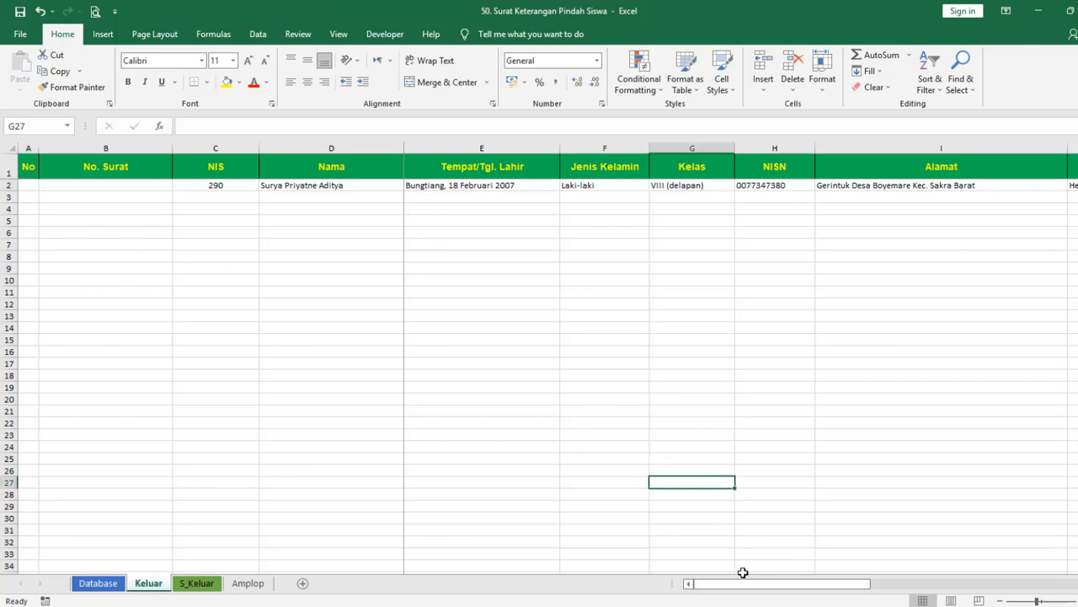
pyautogui.moveTo(744, 583)
pyautogui.mouseDown()
pyautogui.moveTo(984, 596)
pyautogui.moveTo(733, 593)
pyautogui.mouseUp()
# - Compare the student names in the Database sheet with the Nama lookup formula in cell D2 of Keluar
pyautogui.click(115, 582)
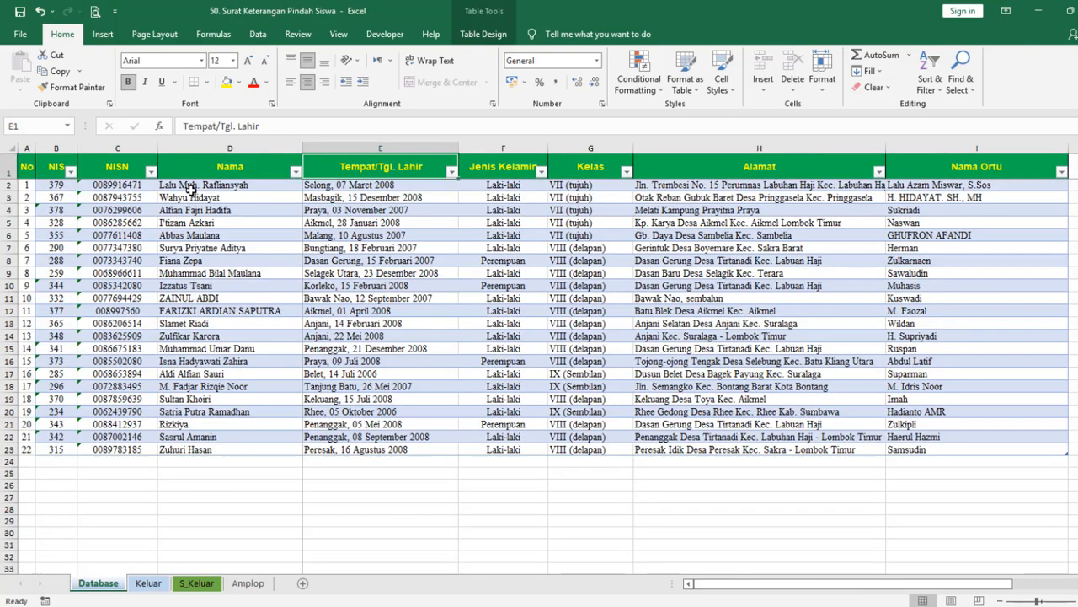
pyautogui.click(190, 189)
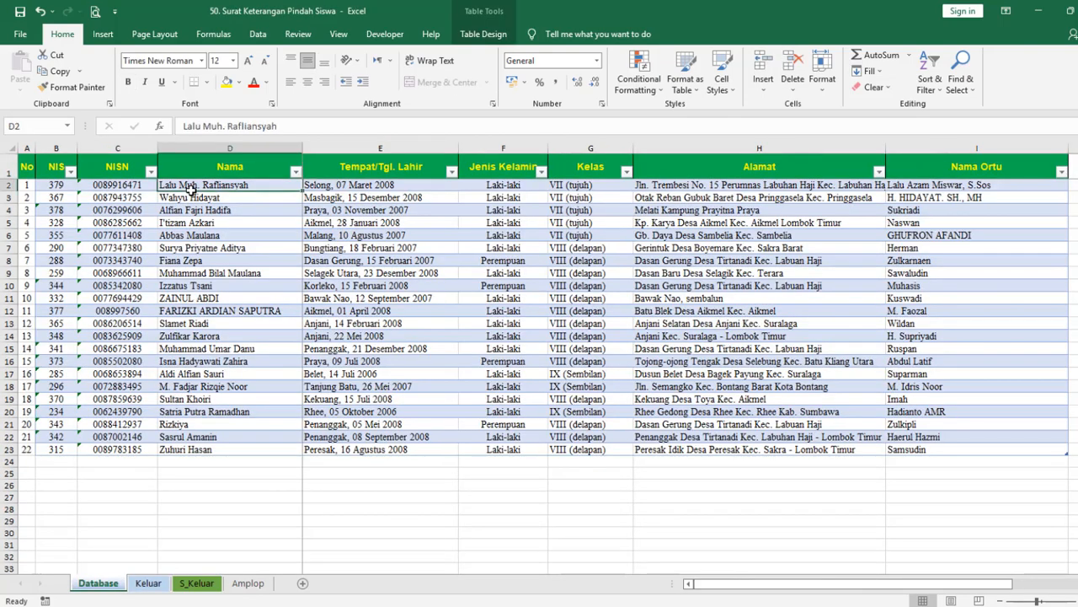
pyautogui.click(160, 590)
pyautogui.click(116, 587)
pyautogui.click(147, 583)
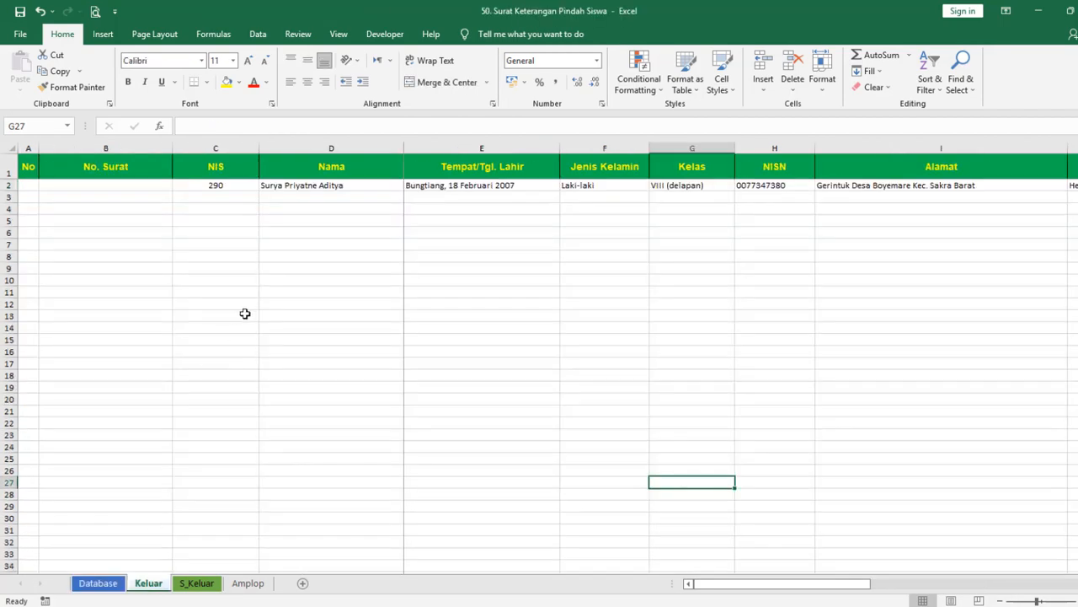
pyautogui.click(299, 187)
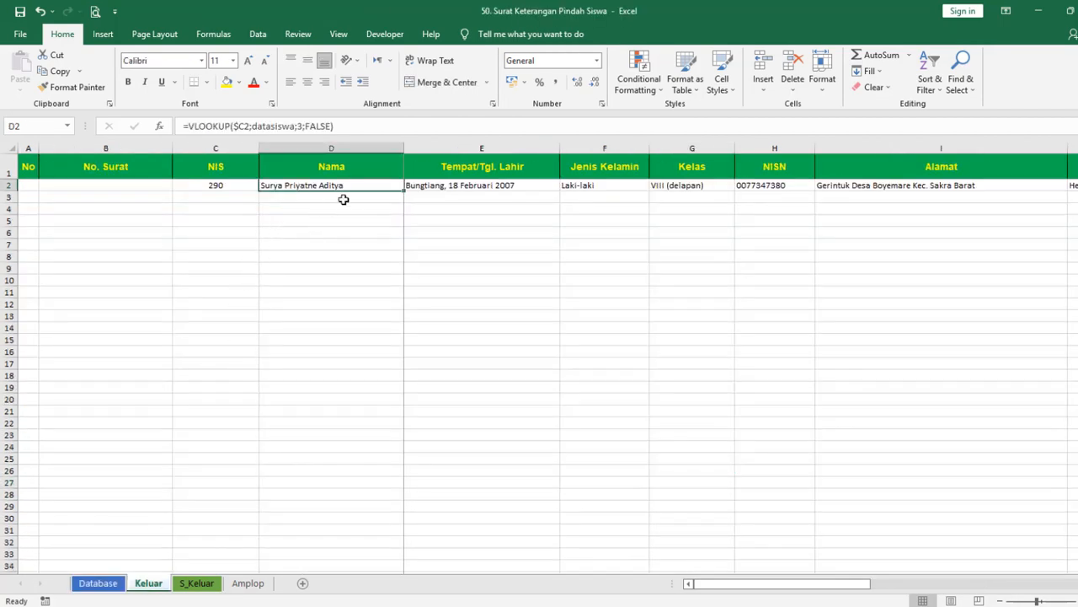
pyautogui.click(107, 590)
pyautogui.click(224, 286)
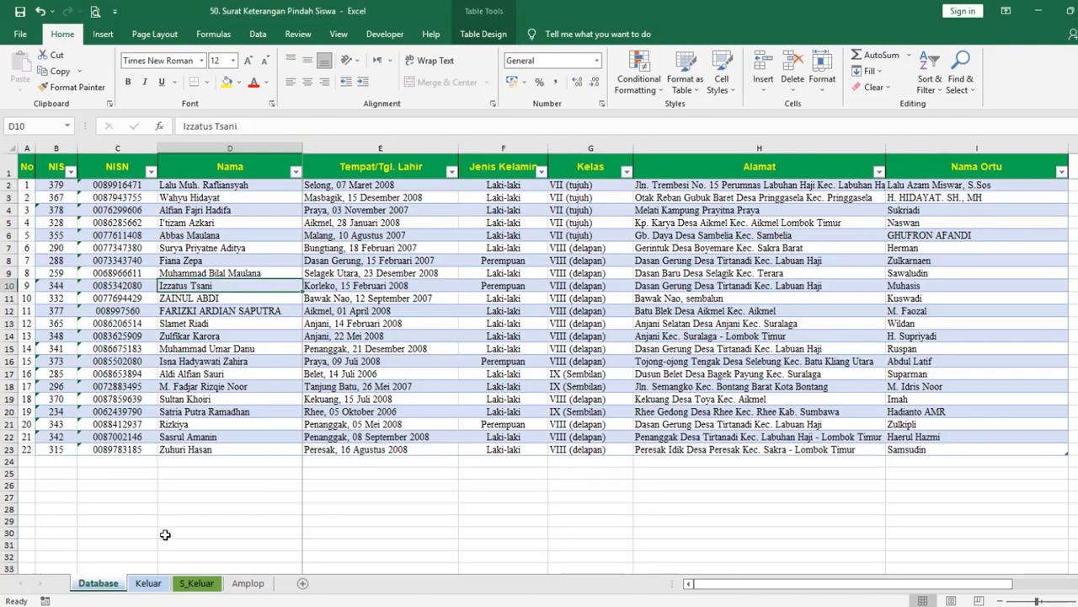
pyautogui.click(148, 583)
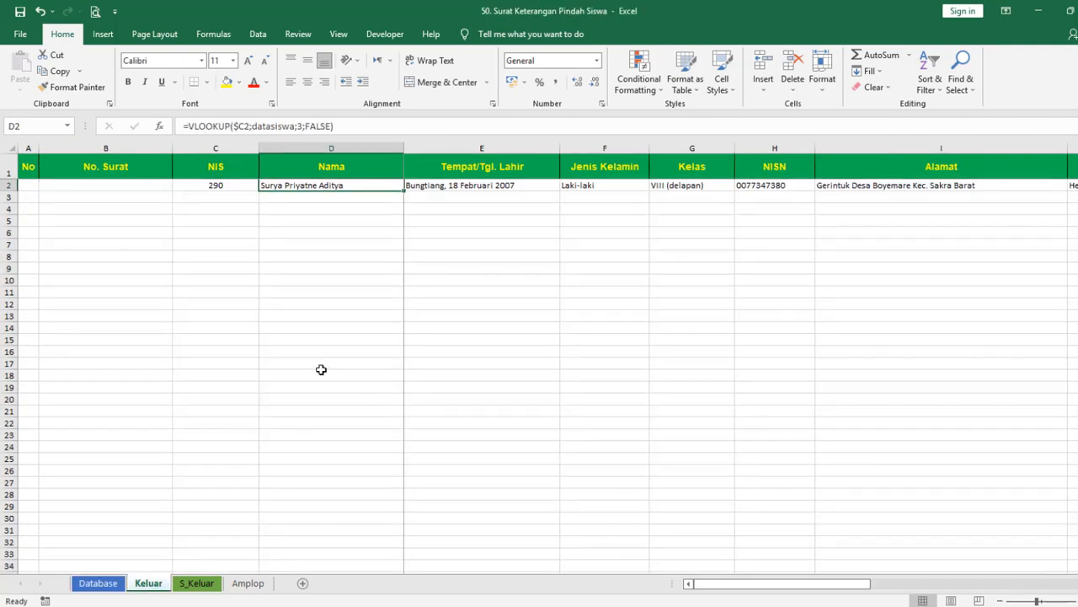
# - Look over the S_Keluar letter template and the Amplop envelope layout alongside the Keluar and Database sheets
pyautogui.click(197, 586)
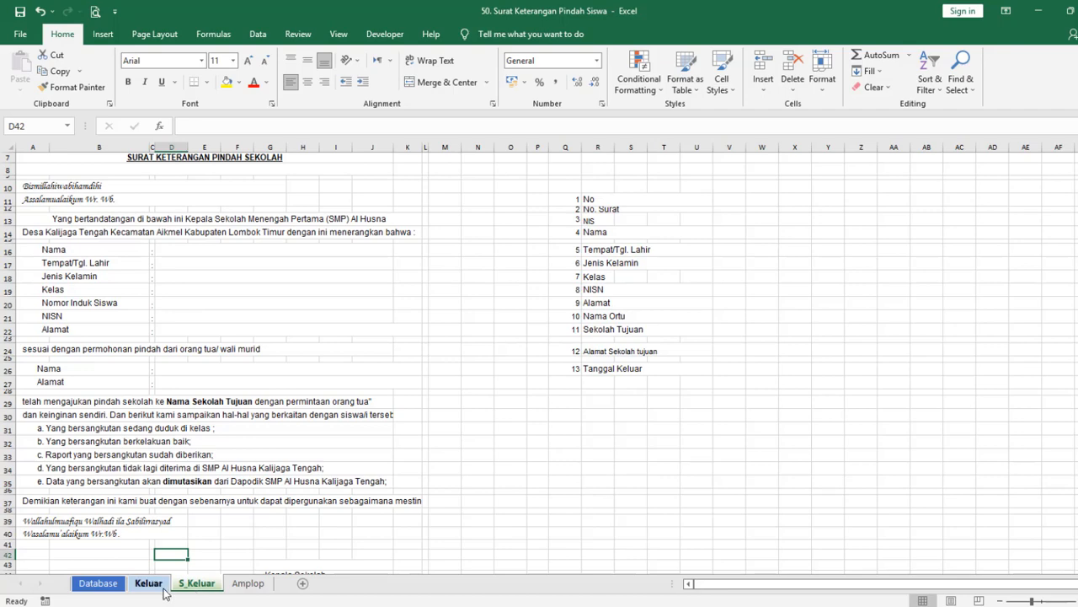
pyautogui.click(160, 586)
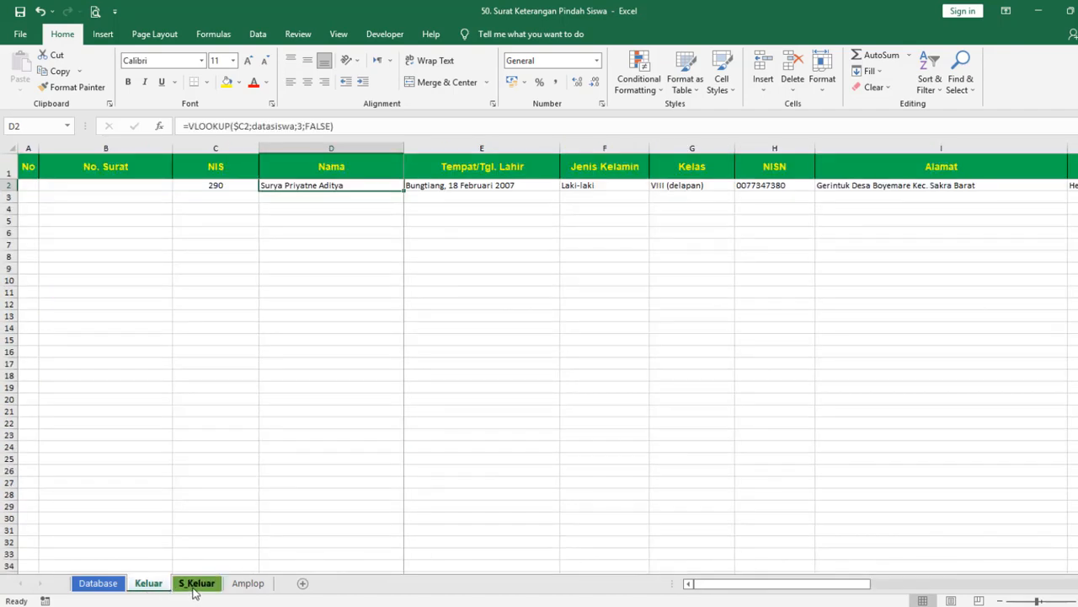
pyautogui.click(193, 587)
pyautogui.click(250, 587)
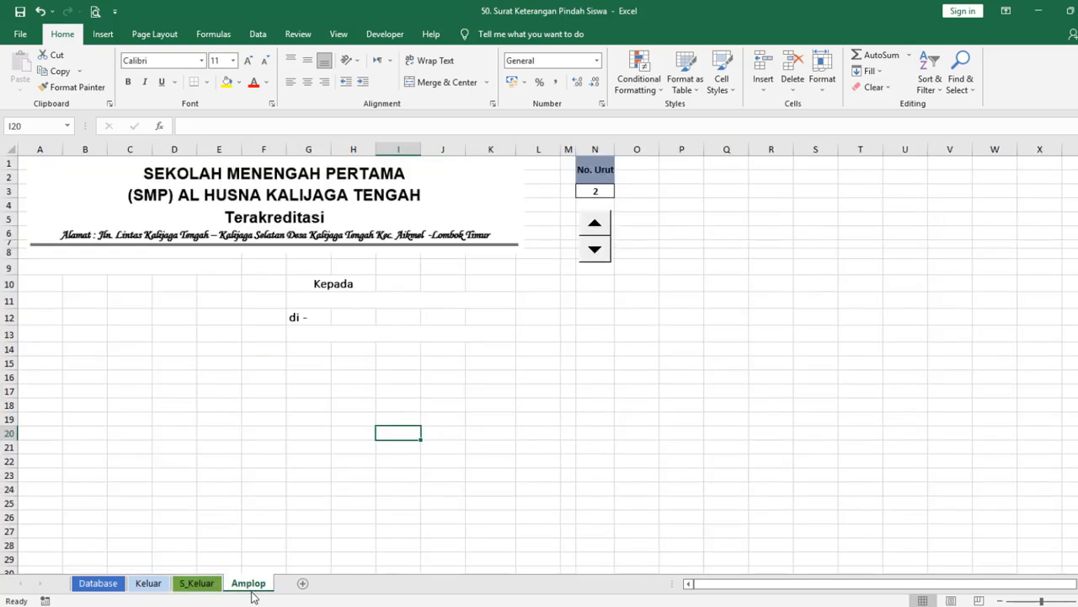
pyautogui.click(227, 503)
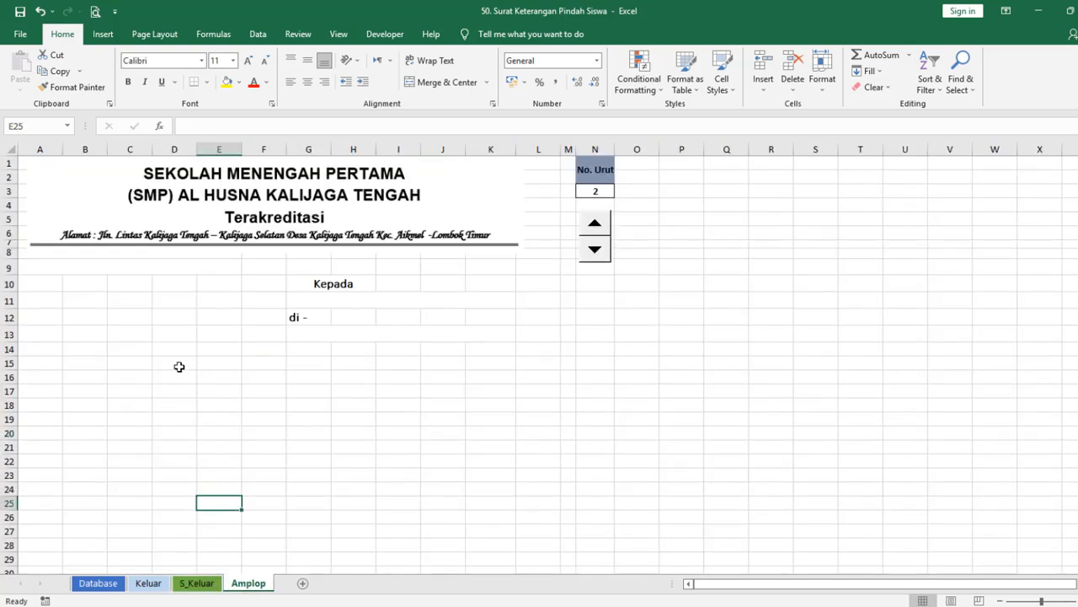
pyautogui.click(145, 586)
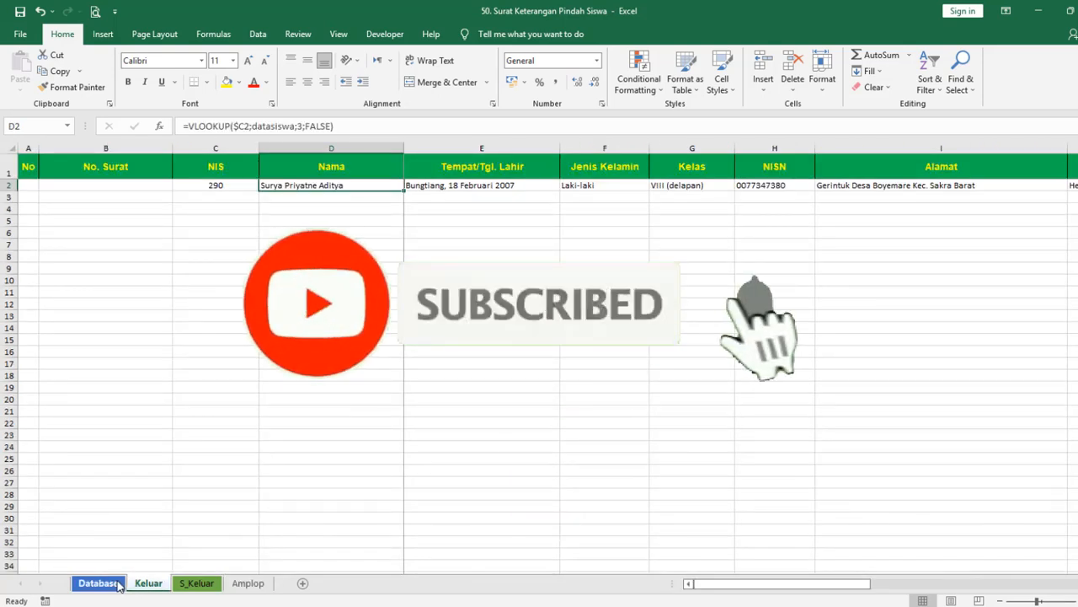
pyautogui.click(120, 586)
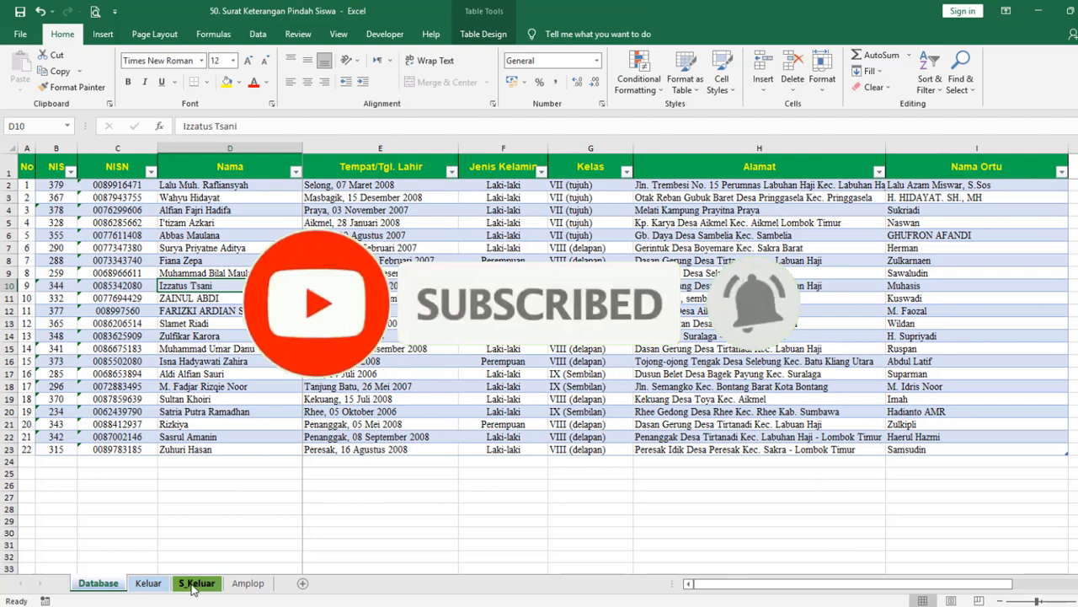